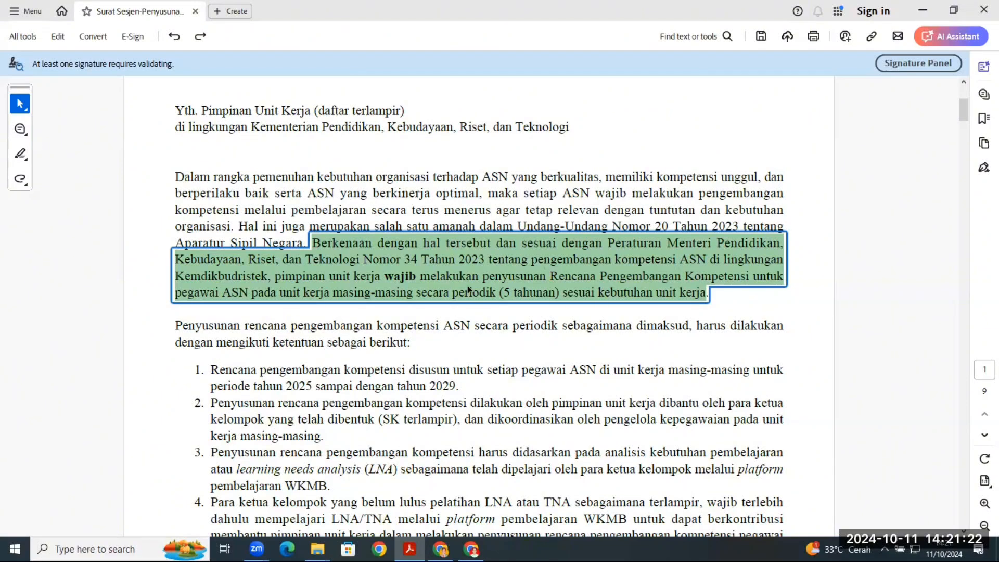
{"action": "left_click", "coordinate": [270, 307]}
{"action": "left_click", "coordinate": [255, 295]}
{"action": "left_click", "coordinate": [493, 205]}
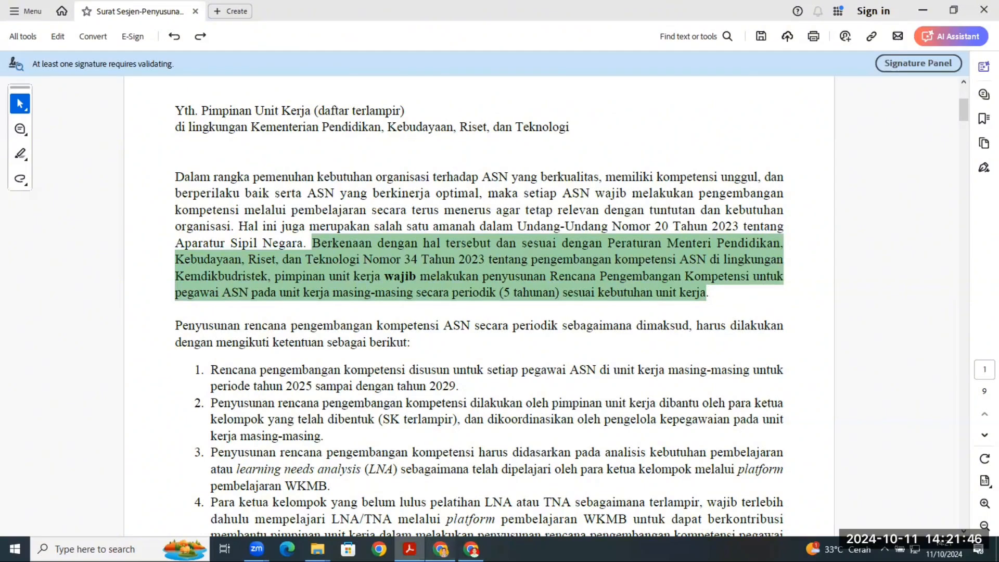
- Switch to Chrome and load the career management login page at karir.kemdikbud.go.id/hcdp/
{"action": "left_click", "coordinate": [441, 549]}
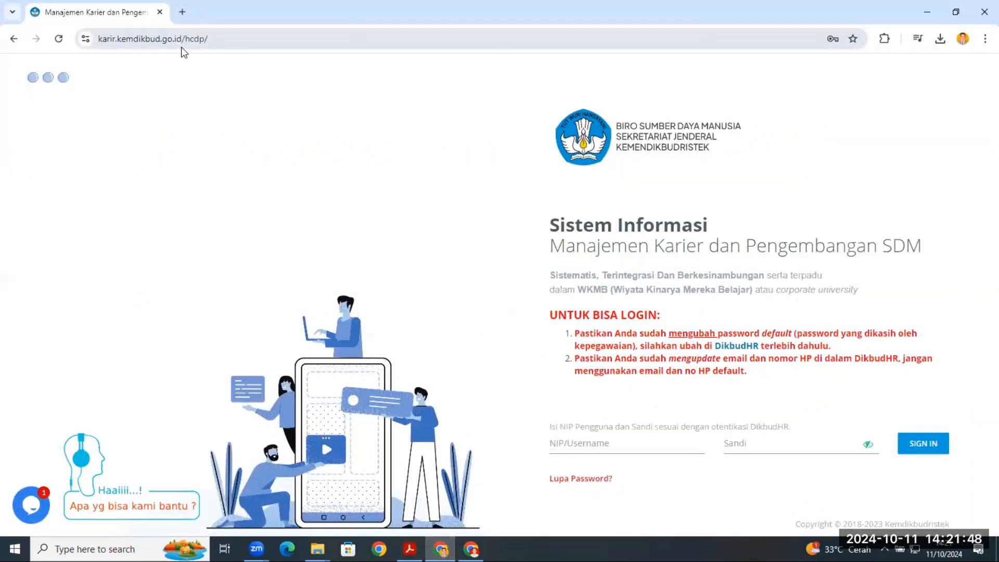
{"action": "left_click", "coordinate": [166, 46]}
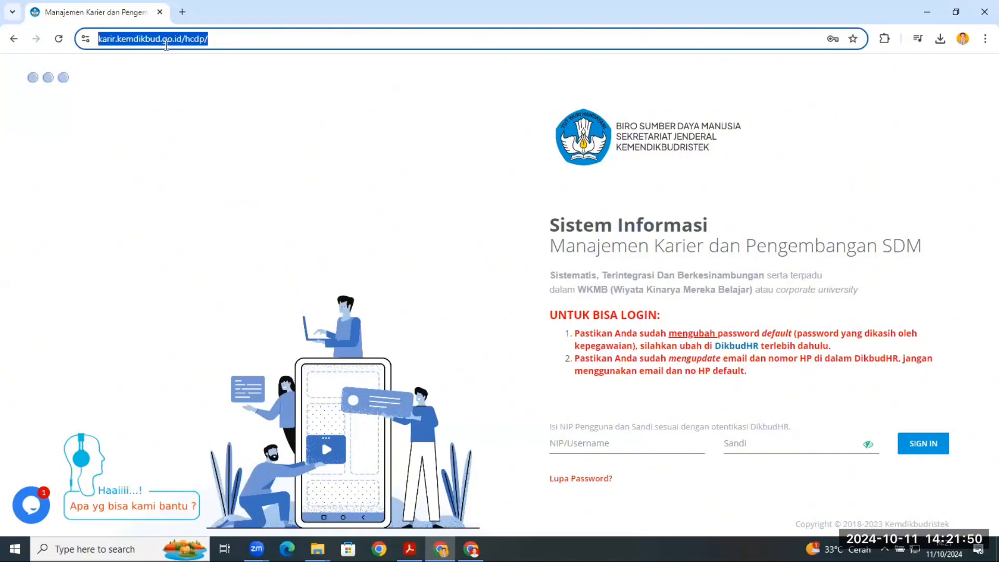
{"action": "type", "text": "karier"}
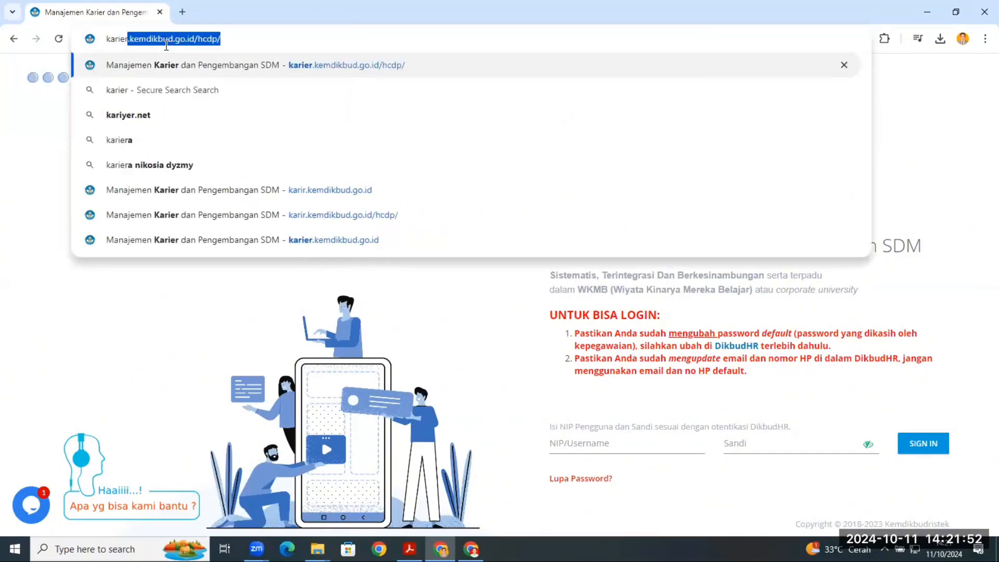
{"action": "key", "text": "BackSpace"}
{"action": "key", "text": "BackSpace"}
{"action": "key", "text": "BackSpace"}
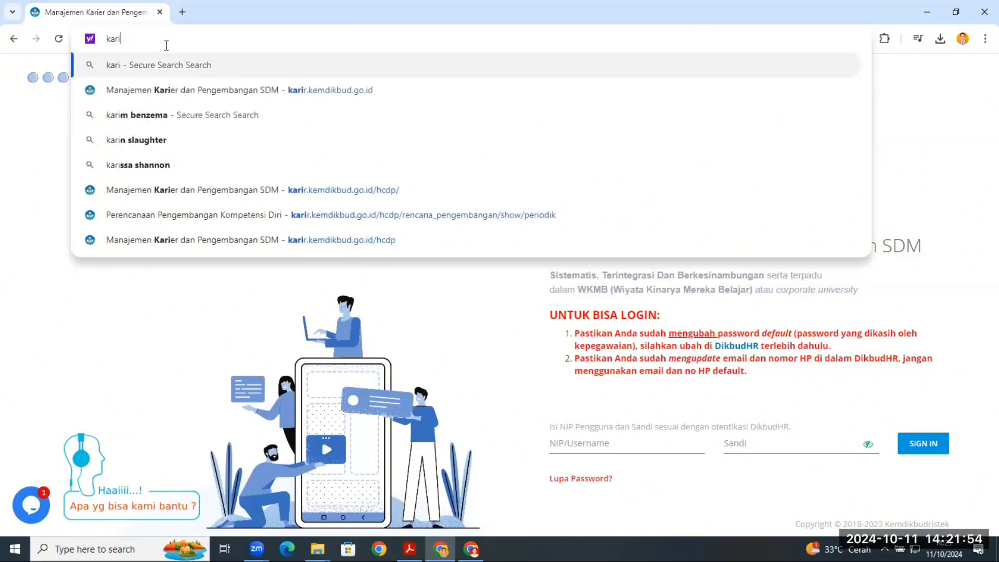
{"action": "type", "text": "r.kemdikbud.go.id"}
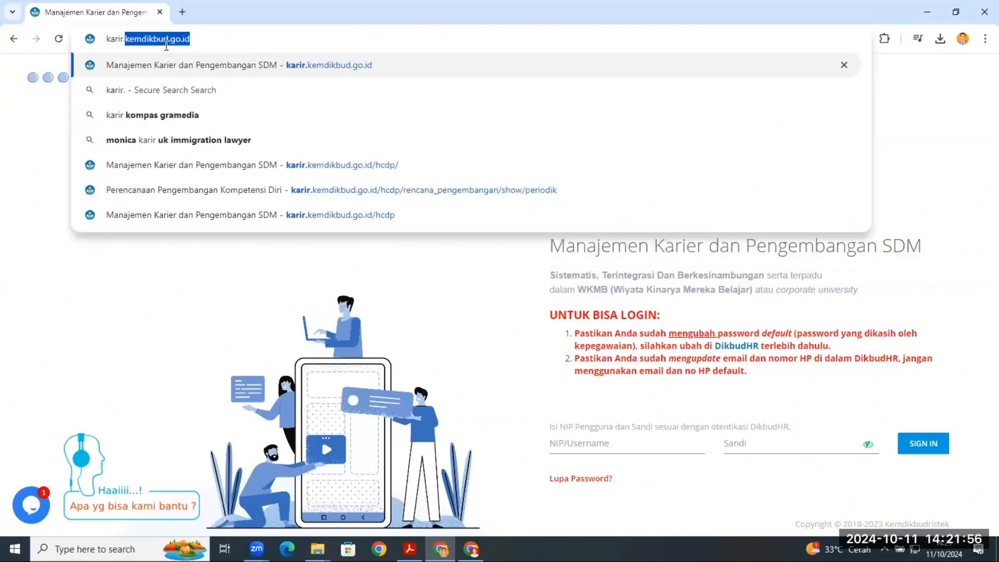
{"action": "key", "text": "Return"}
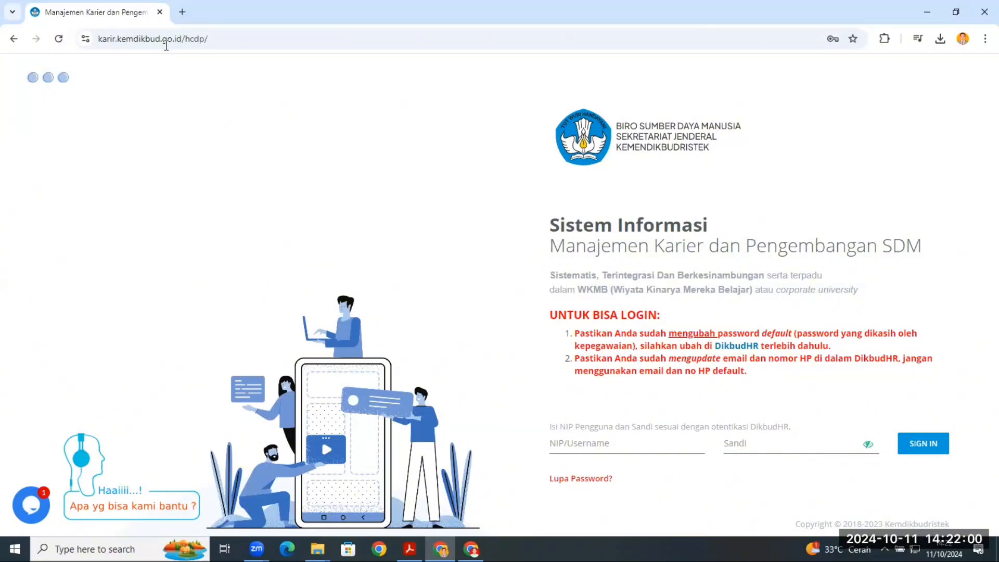
{"action": "left_click", "coordinate": [228, 40]}
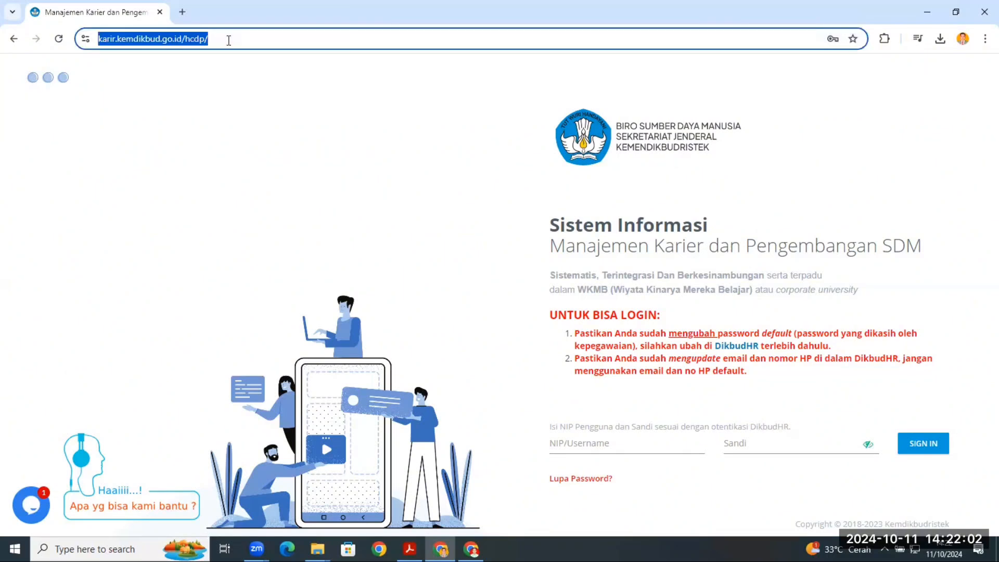
{"action": "key", "text": "Return"}
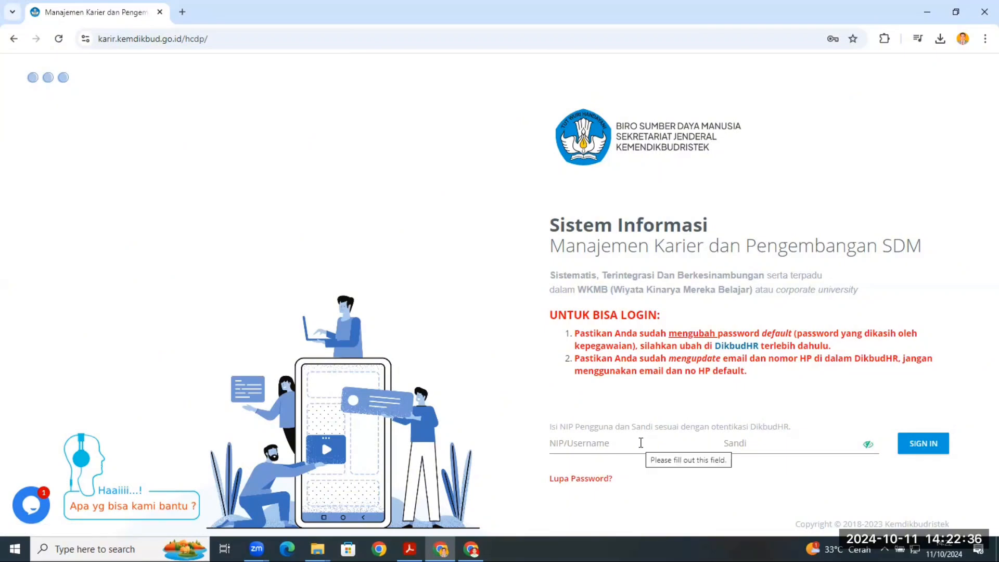
- Open the DikbudHR link in a separate tab and show the password reset form on its login page
{"action": "right_click", "coordinate": [729, 346]}
{"action": "left_click", "coordinate": [745, 355]}
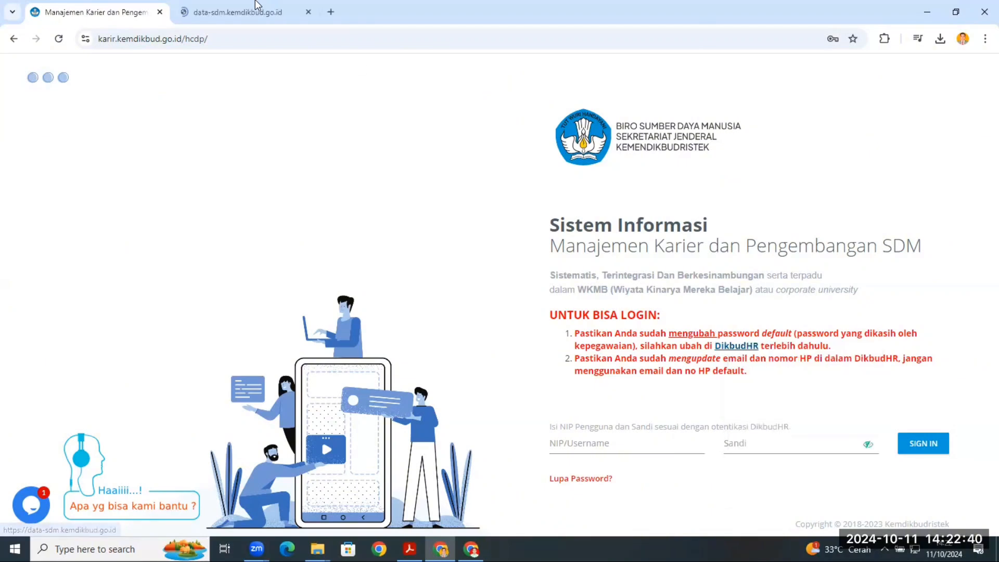
{"action": "left_click", "coordinate": [251, 7]}
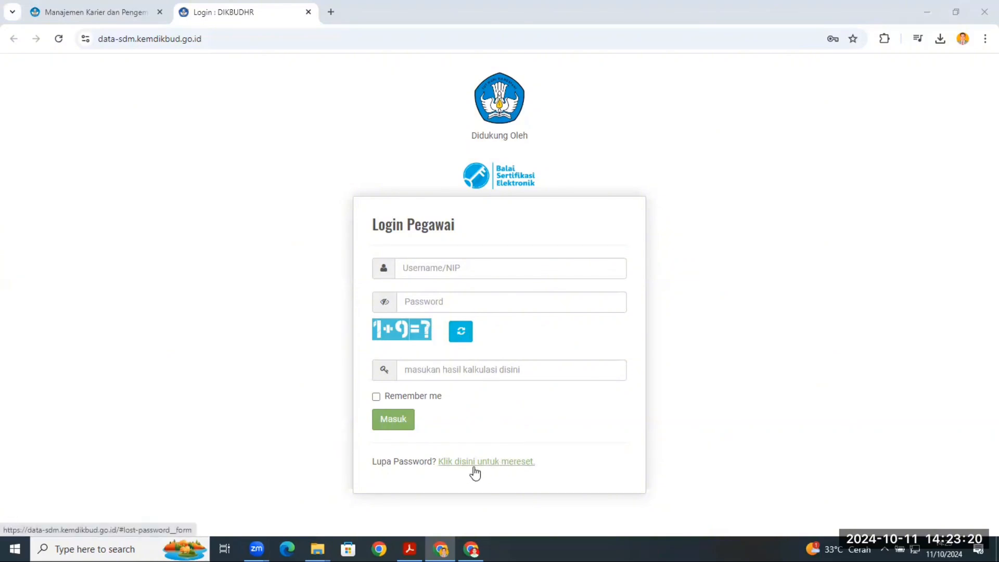
{"action": "left_click", "coordinate": [497, 468]}
{"action": "scroll", "coordinate": [500, 463], "scroll_direction": "down", "scroll_amount": 1}
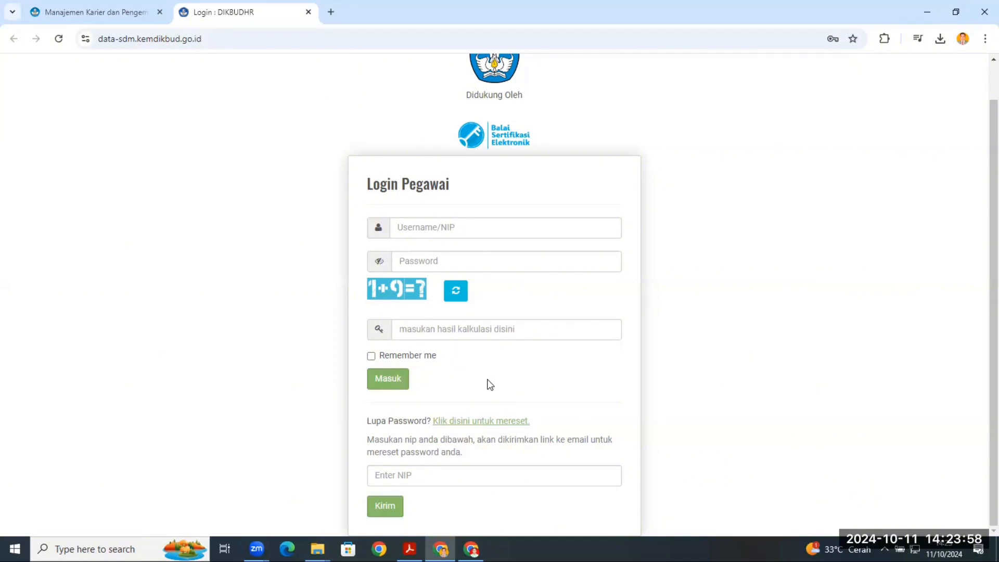
- Log in to DikbudHR with the saved employee account, entering the Windows PIN to fill the password and answering the captcha calculation
{"action": "left_click", "coordinate": [433, 226]}
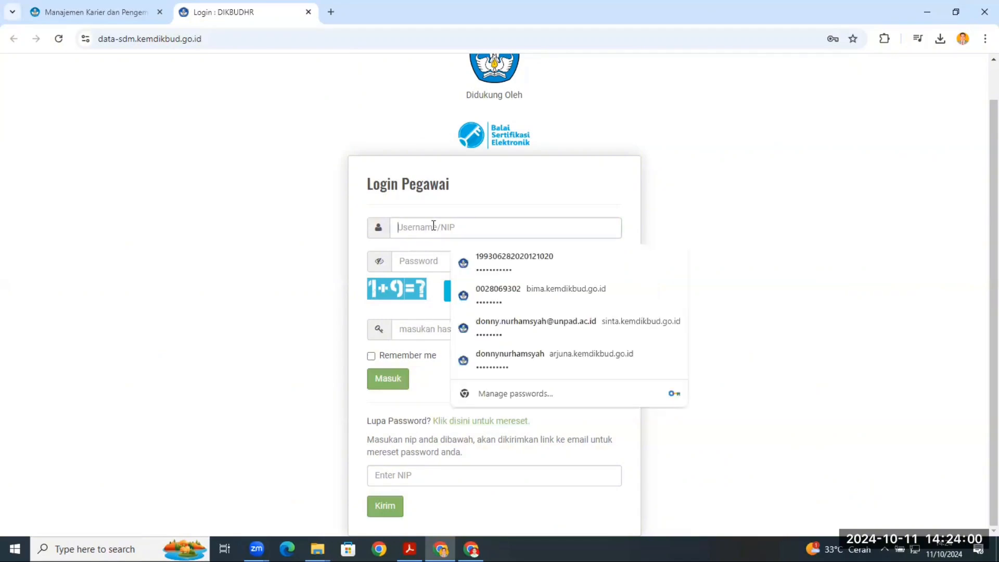
{"action": "left_click", "coordinate": [502, 259]}
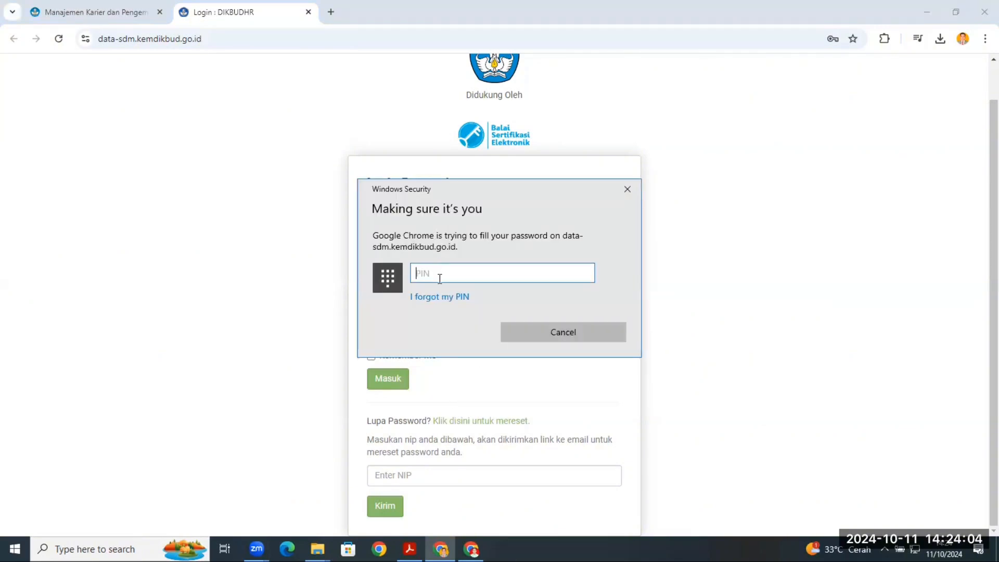
{"action": "type", "text": "******"}
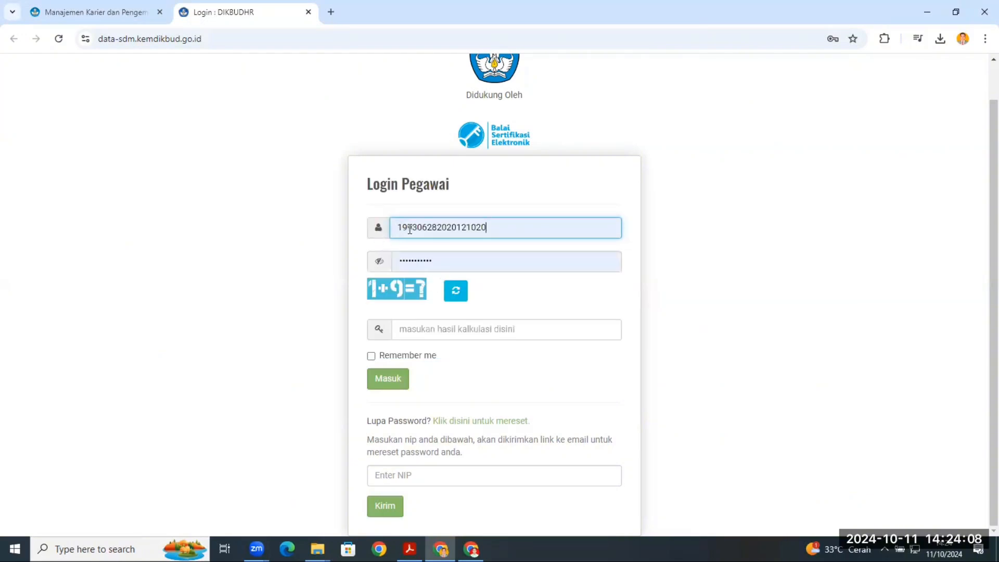
{"action": "left_click", "coordinate": [404, 260]}
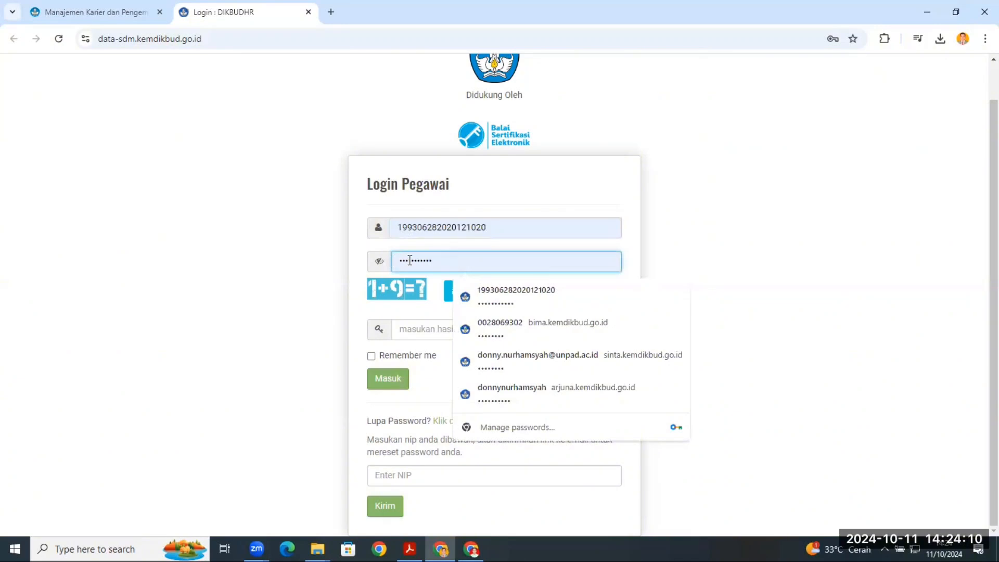
{"action": "left_click", "coordinate": [268, 282]}
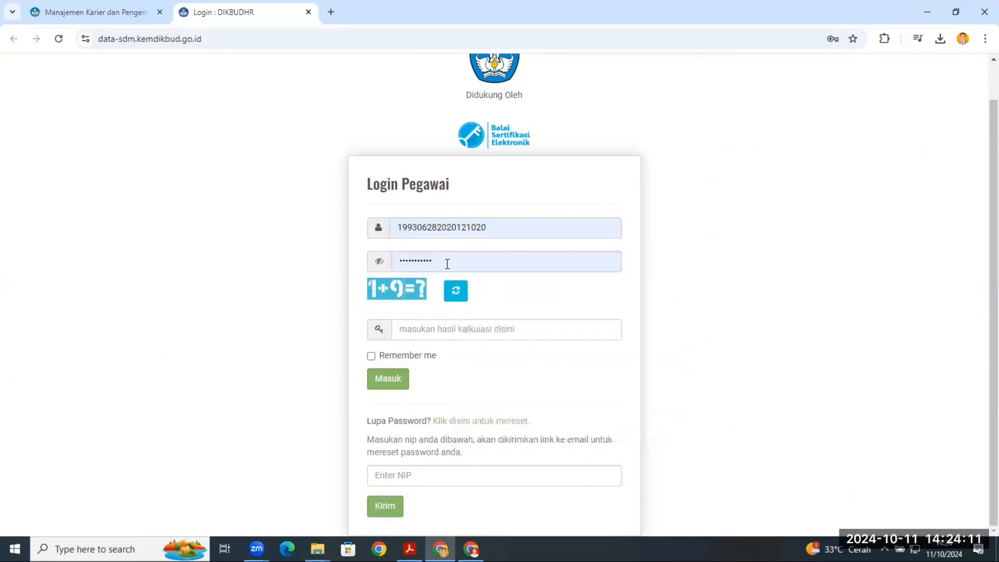
{"action": "left_click", "coordinate": [414, 326]}
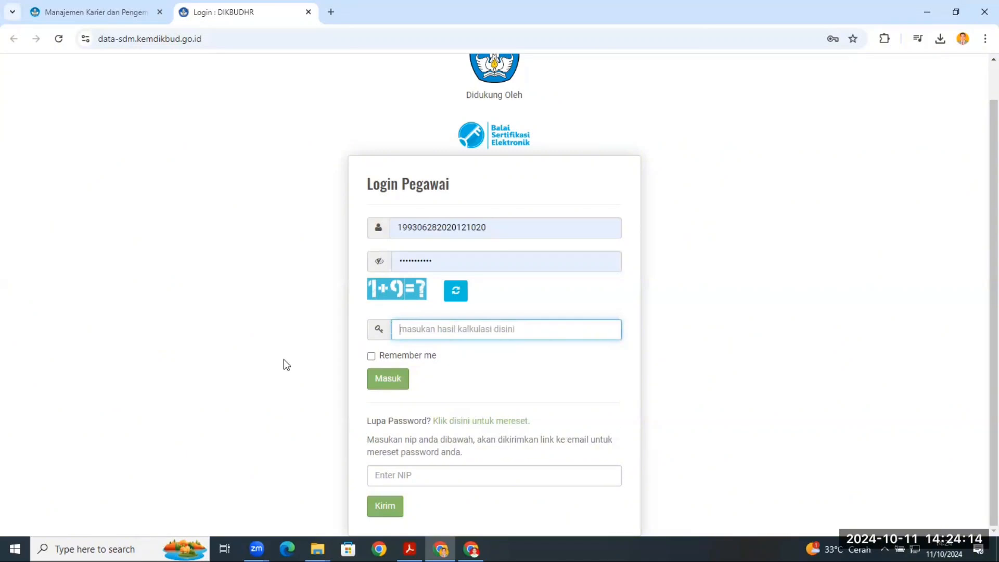
{"action": "type", "text": "10"}
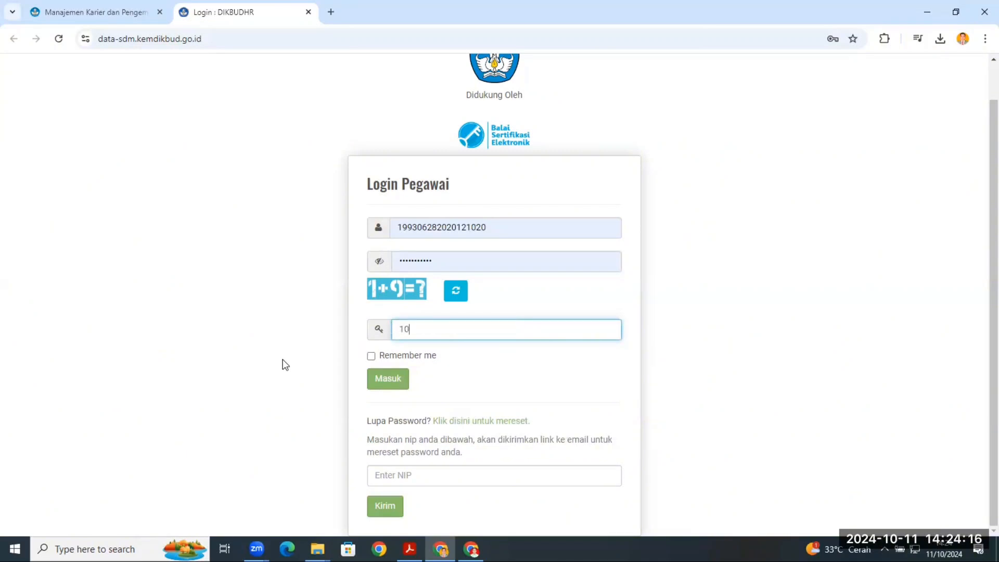
{"action": "left_click", "coordinate": [384, 382]}
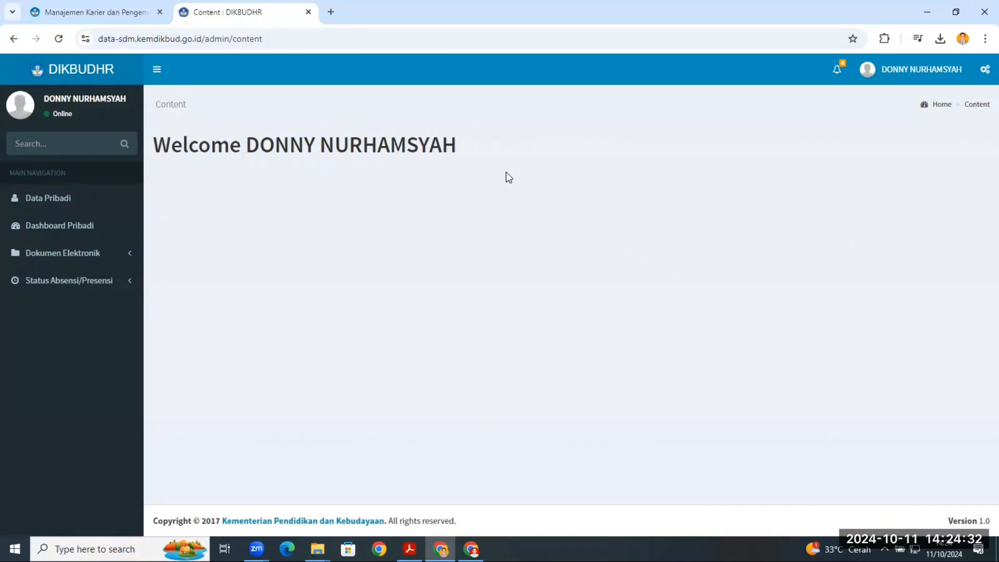
- Open the DikbudHR account profile and examine its email and password fields
{"action": "left_click", "coordinate": [909, 71]}
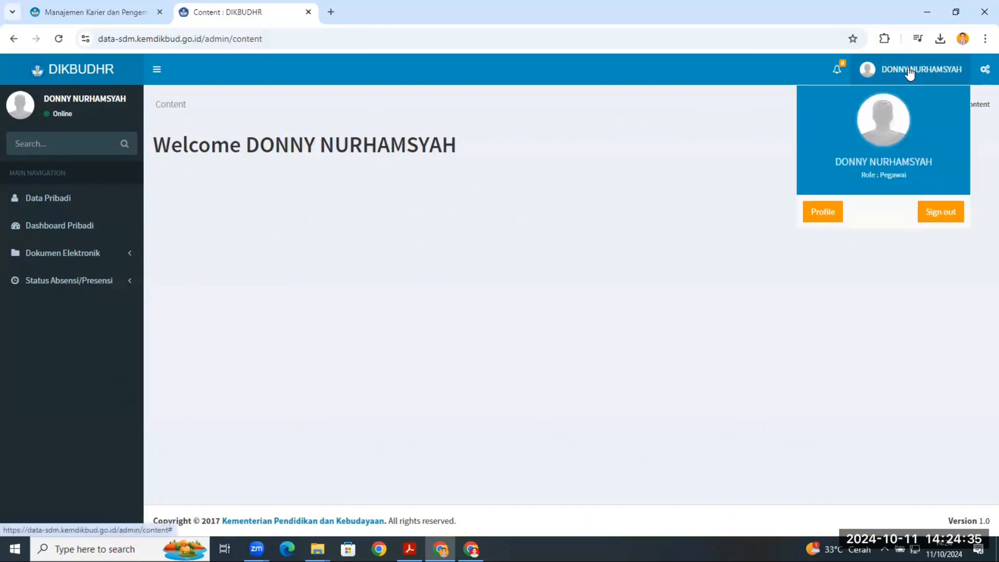
{"action": "left_click", "coordinate": [815, 219]}
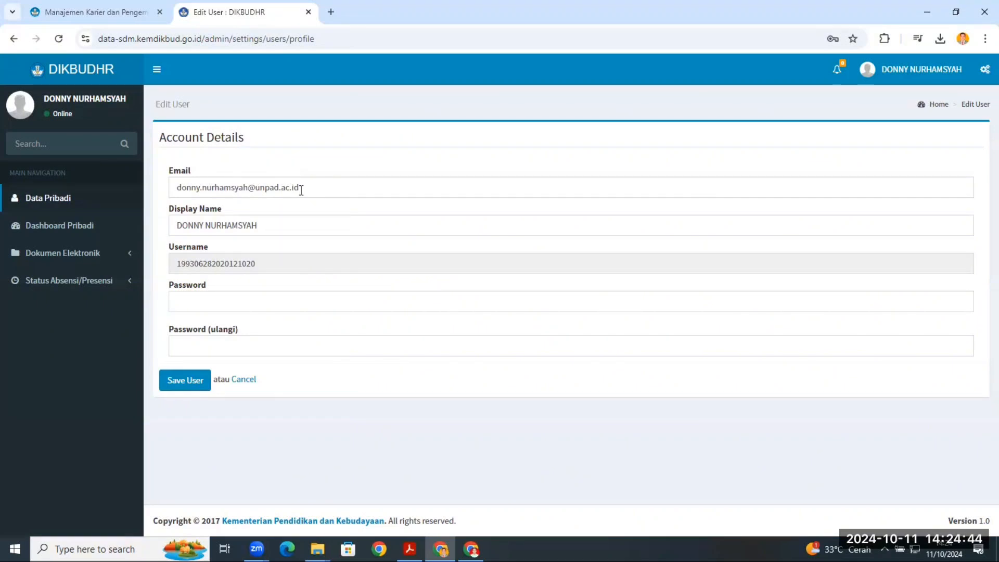
{"action": "left_click", "coordinate": [264, 299]}
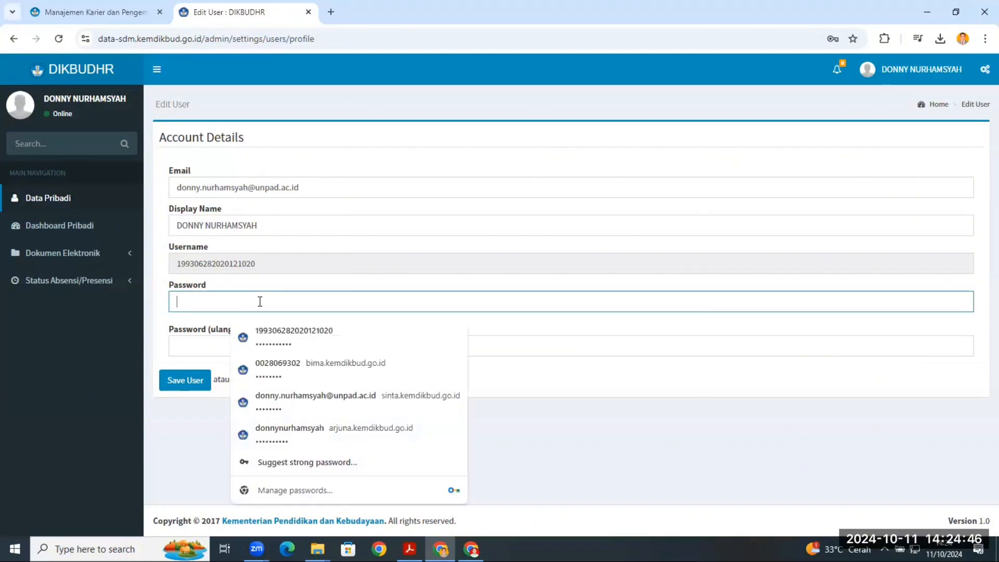
{"action": "left_click", "coordinate": [311, 143]}
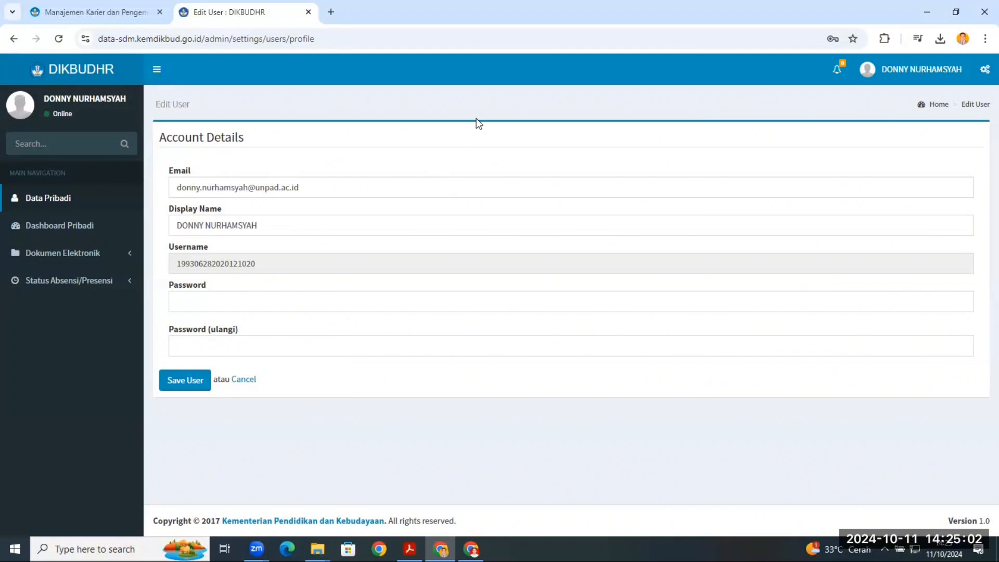
- Sign in to the career management site with the saved account, entering the Windows PIN, and dismiss the Informasi notice
{"action": "left_click", "coordinate": [83, 17]}
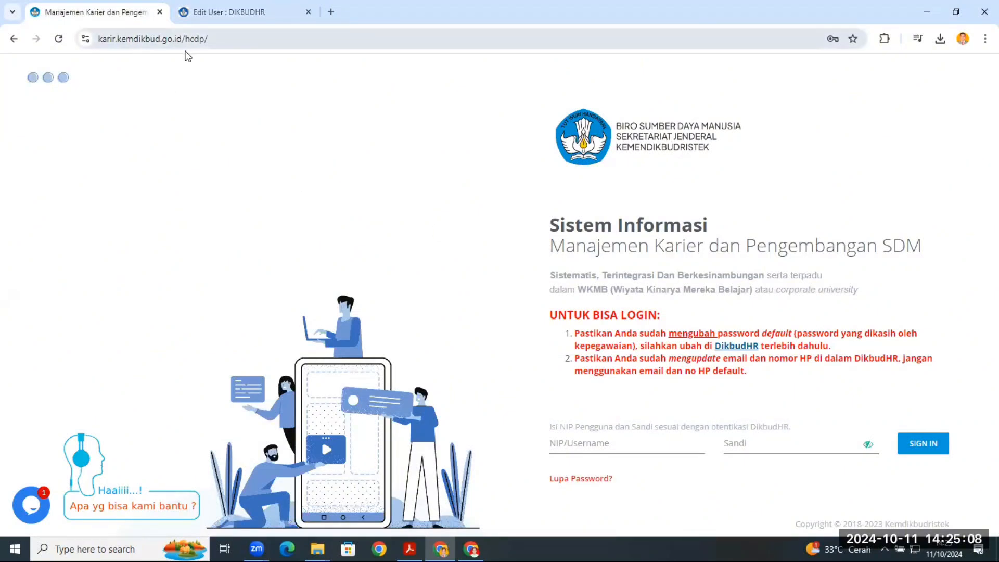
{"action": "left_click", "coordinate": [575, 448]}
{"action": "left_click", "coordinate": [643, 289]}
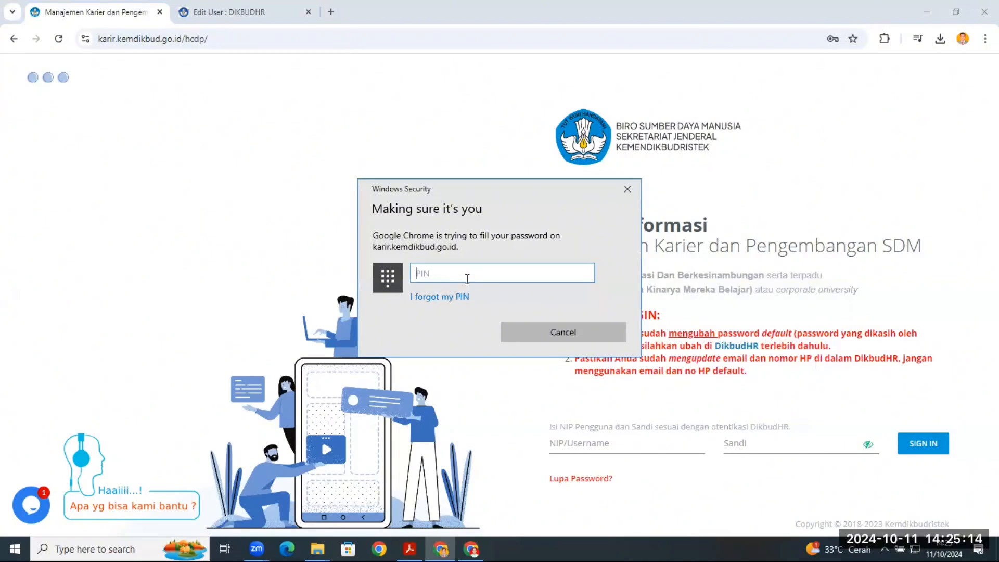
{"action": "type", "text": "••••••"}
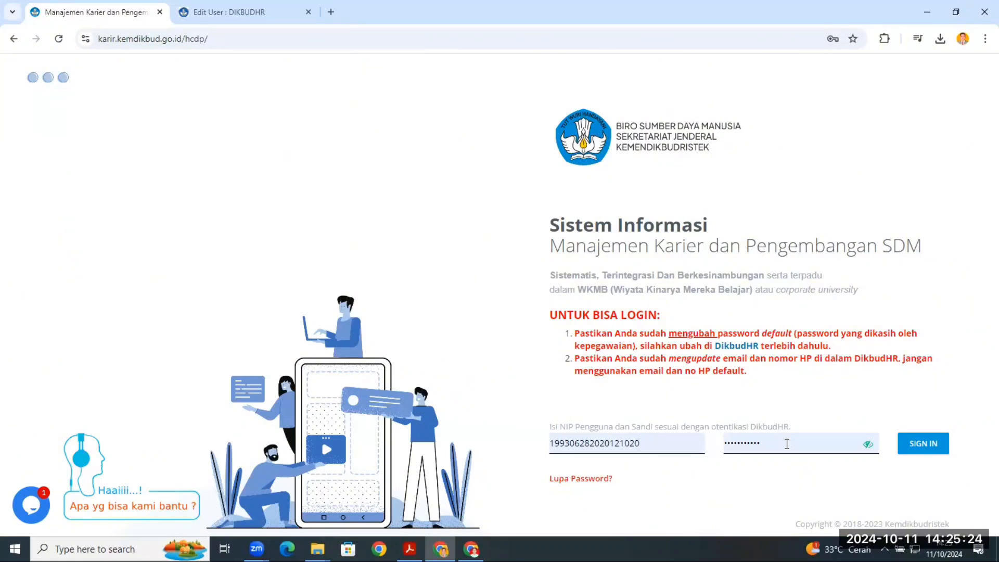
{"action": "left_click", "coordinate": [905, 453]}
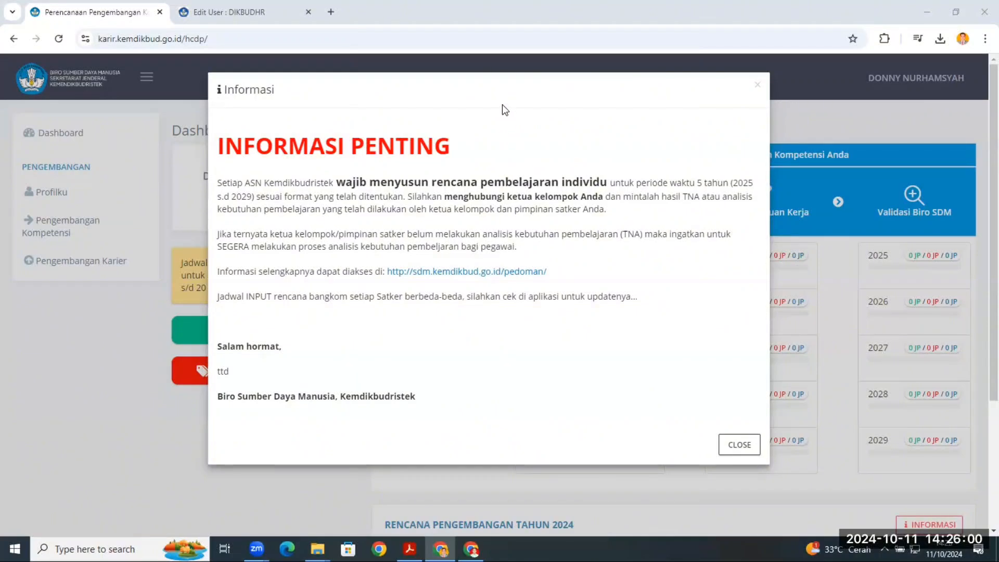
{"action": "left_click", "coordinate": [740, 453]}
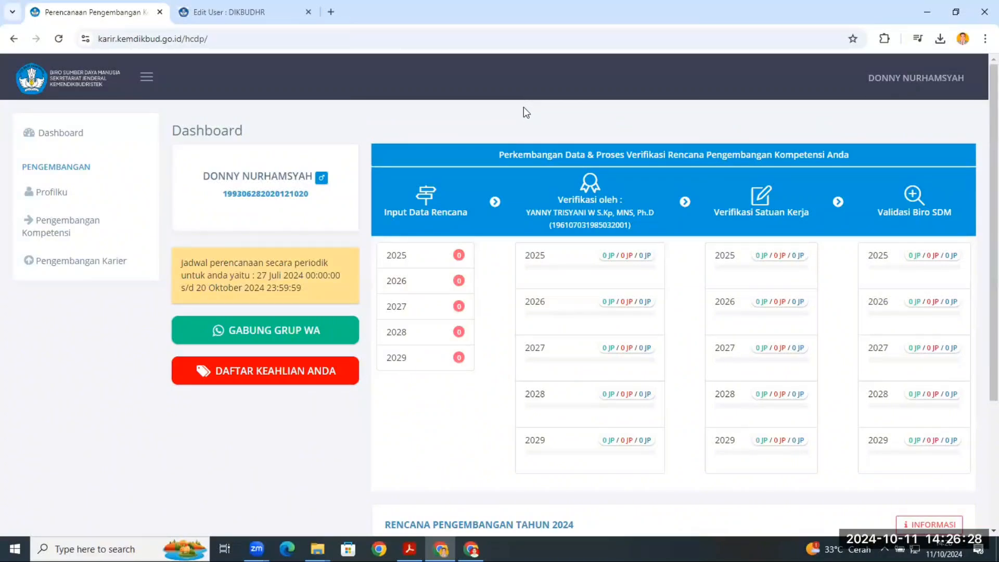
- Open the periodic plan list under Pengembangan Kompetensi and start adding a new plan entry
{"action": "left_click", "coordinate": [60, 235]}
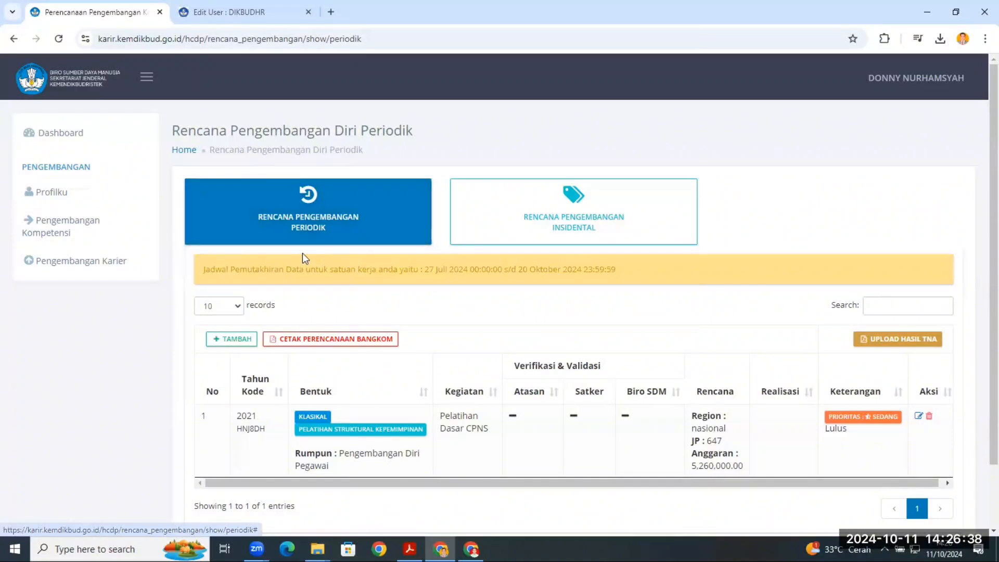
{"action": "scroll", "coordinate": [321, 159], "scroll_direction": "down", "scroll_amount": 1}
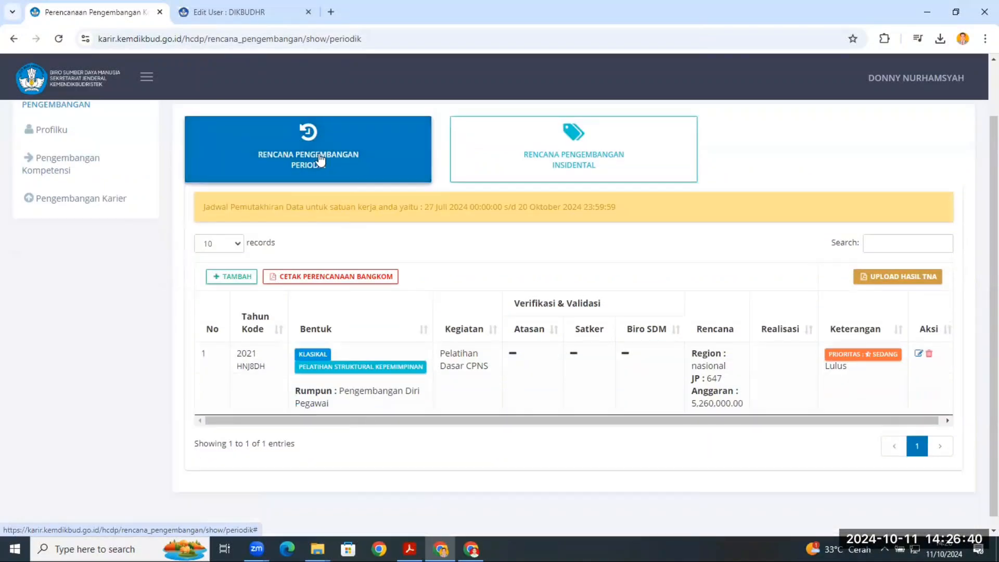
{"action": "left_click", "coordinate": [299, 146]}
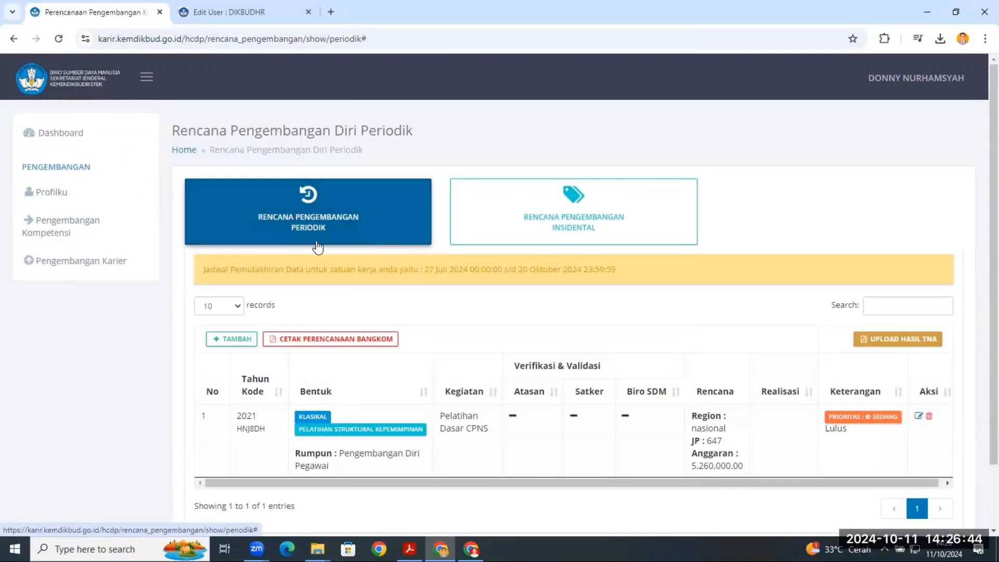
{"action": "scroll", "coordinate": [330, 258], "scroll_direction": "down", "scroll_amount": 1}
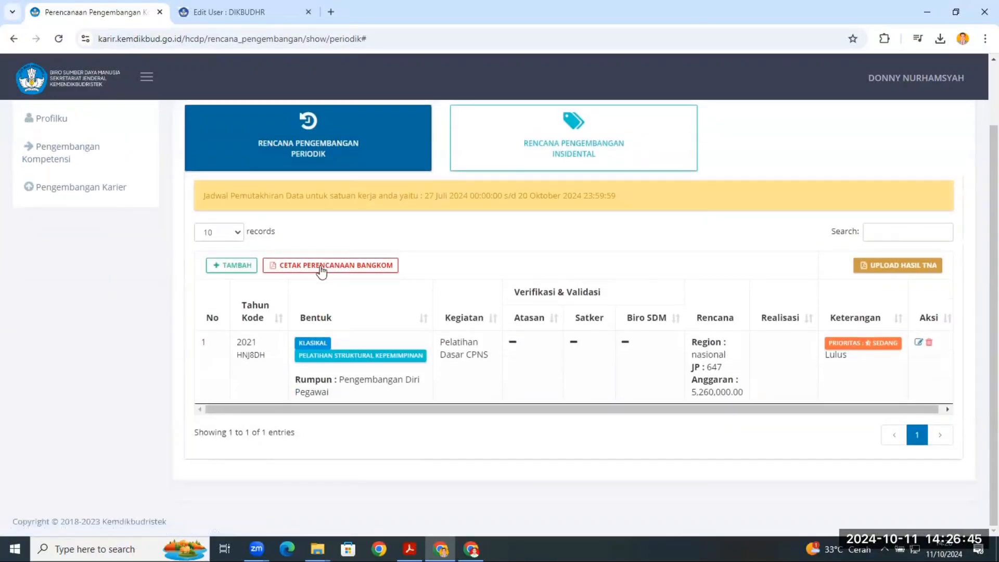
{"action": "left_click", "coordinate": [224, 267]}
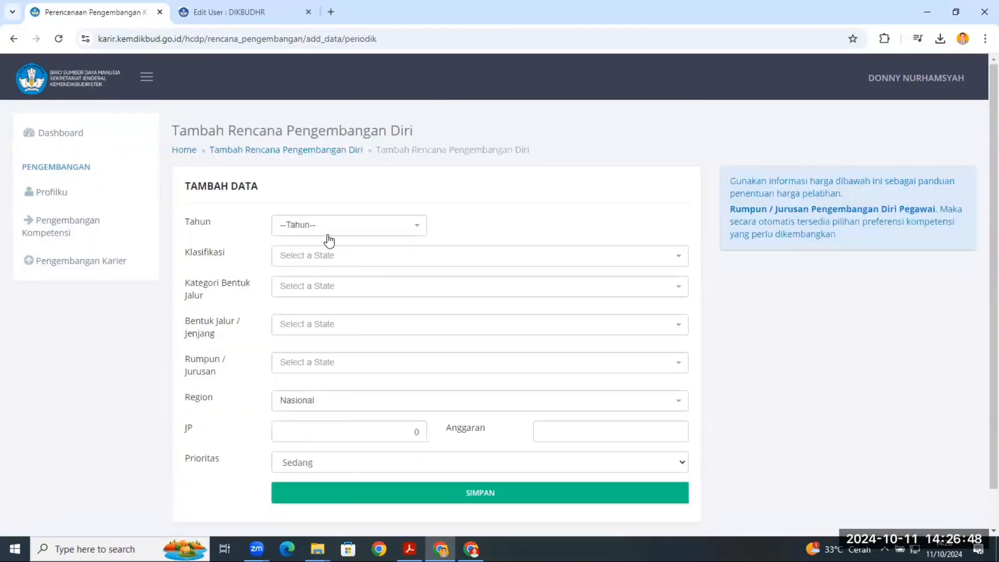
- Set the new plan's Tahun to 2025, Klasifikasi to Pelatihan and Kategori Bentuk Jalur to Klasikal
{"action": "left_click", "coordinate": [331, 227]}
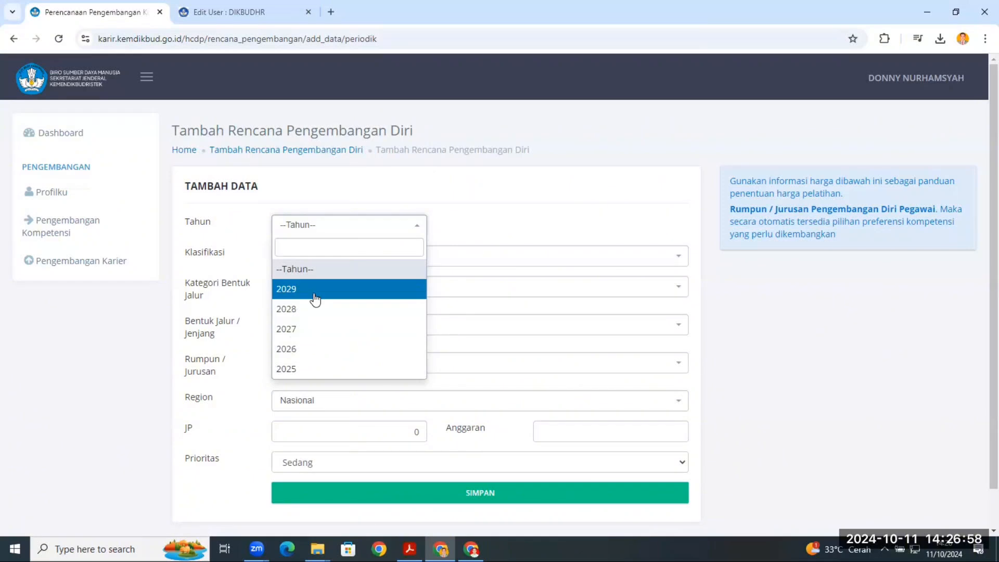
{"action": "left_click", "coordinate": [311, 370]}
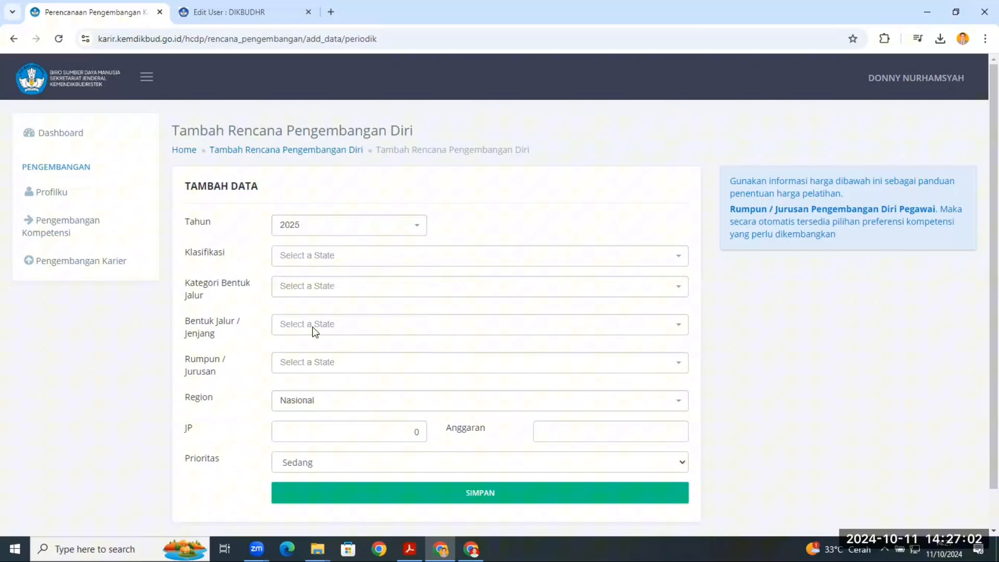
{"action": "left_click", "coordinate": [334, 266]}
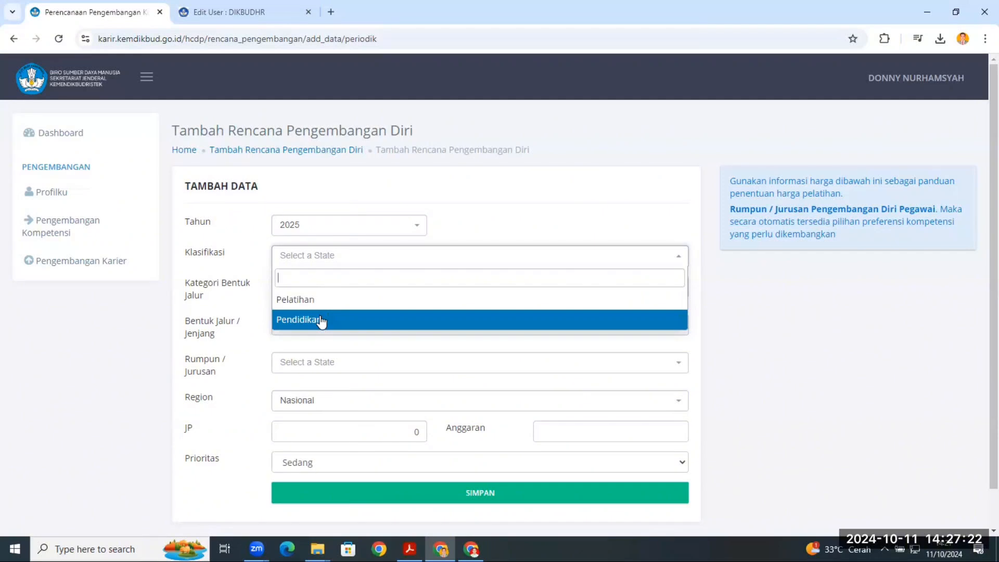
{"action": "left_click", "coordinate": [321, 319]}
{"action": "left_click", "coordinate": [320, 258]}
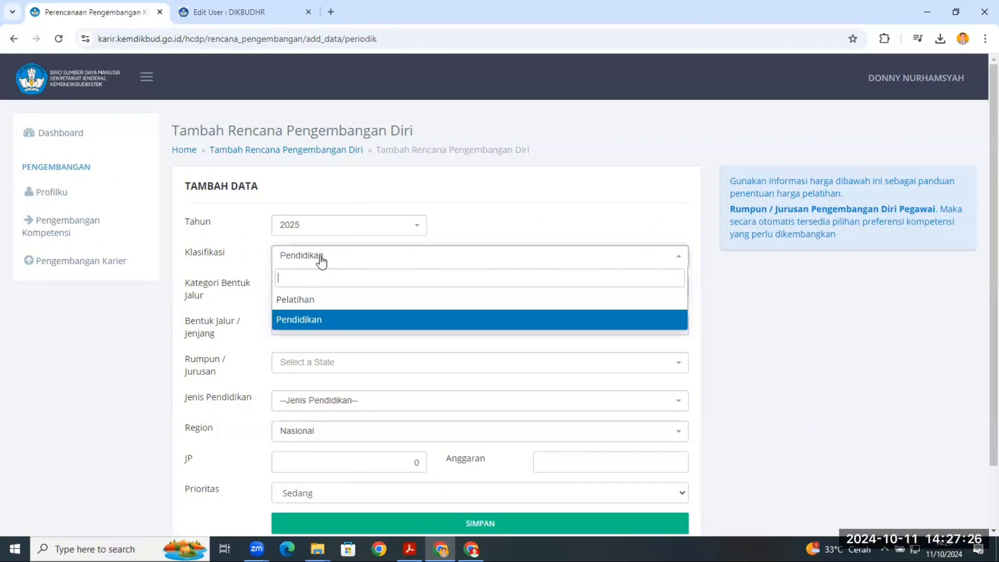
{"action": "left_click", "coordinate": [319, 302]}
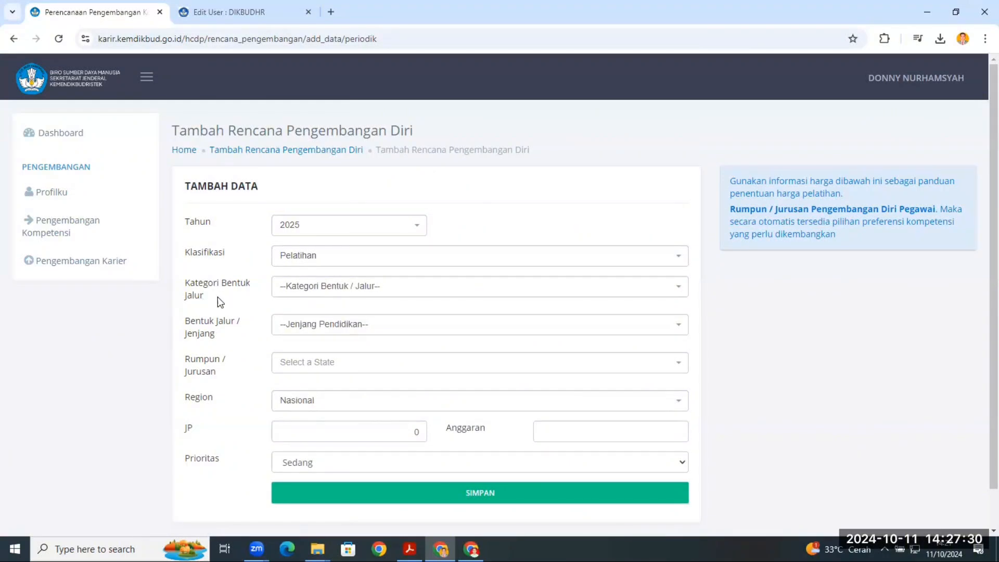
{"action": "left_click", "coordinate": [394, 290]}
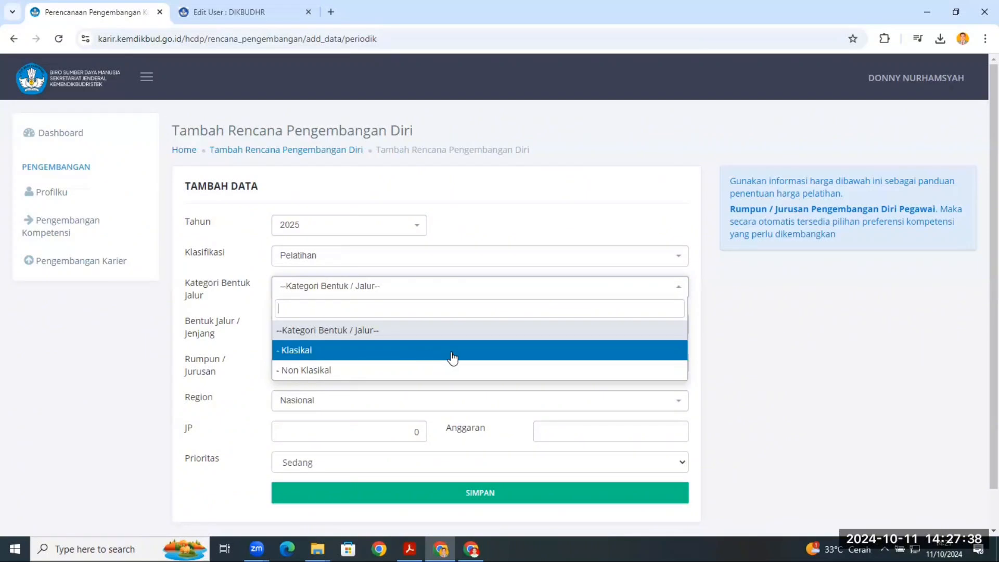
{"action": "left_click", "coordinate": [514, 356]}
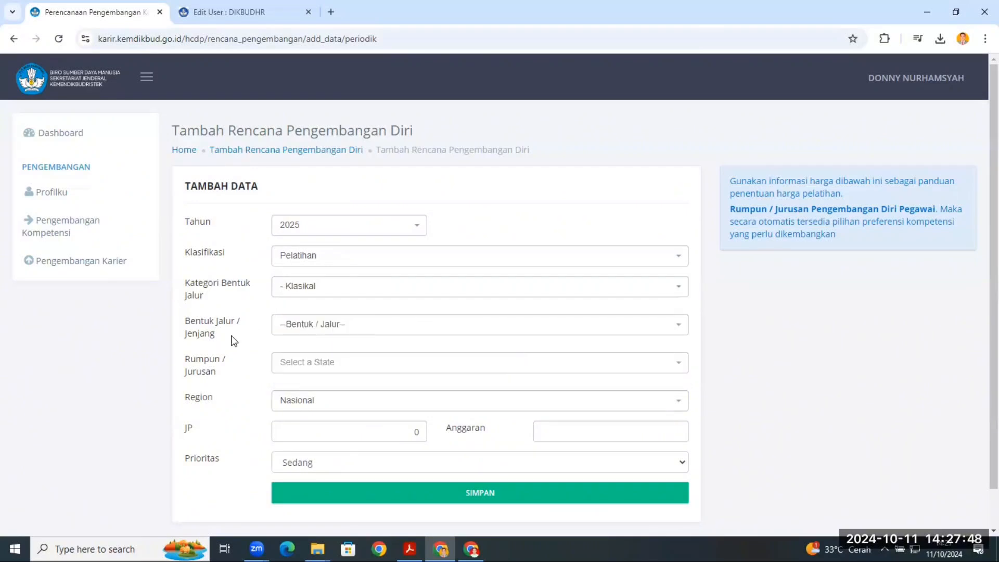
- Try Sosialisasi as the Bentuk Jalur / Jenjang and view the Rumpun / Jurusan options it offers
{"action": "left_click", "coordinate": [342, 333]}
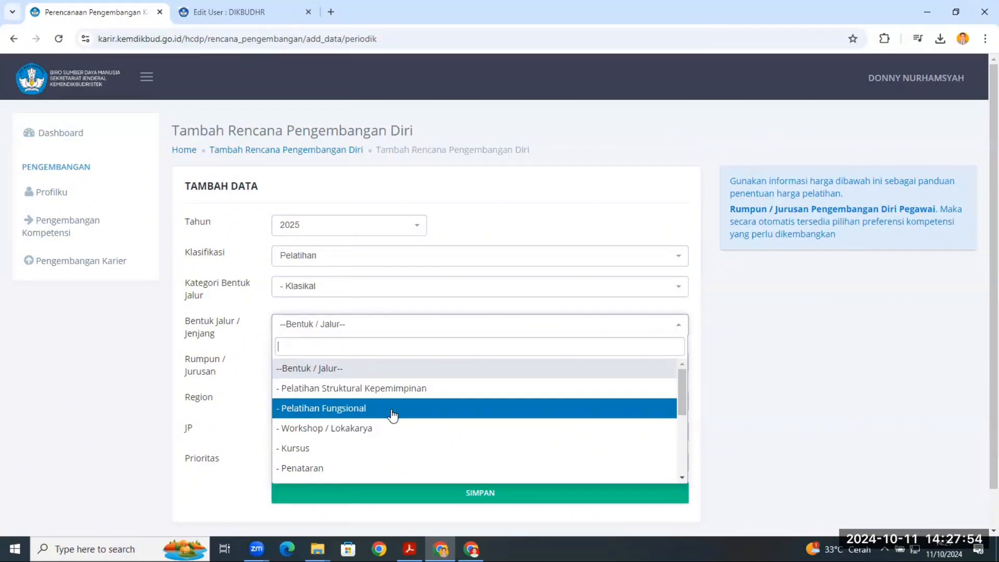
{"action": "scroll", "coordinate": [393, 421], "scroll_direction": "down", "scroll_amount": 3}
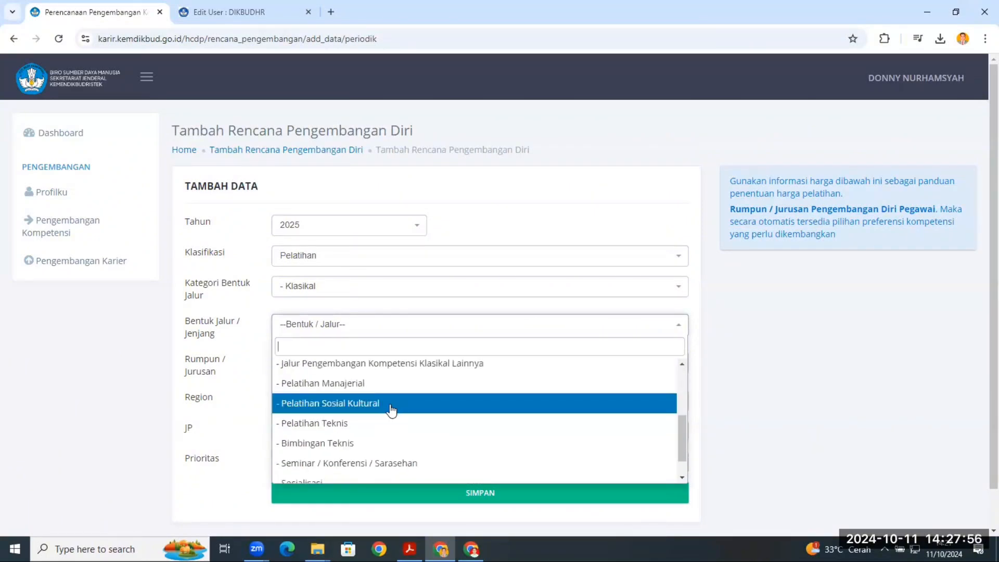
{"action": "scroll", "coordinate": [390, 417], "scroll_direction": "down", "scroll_amount": 1}
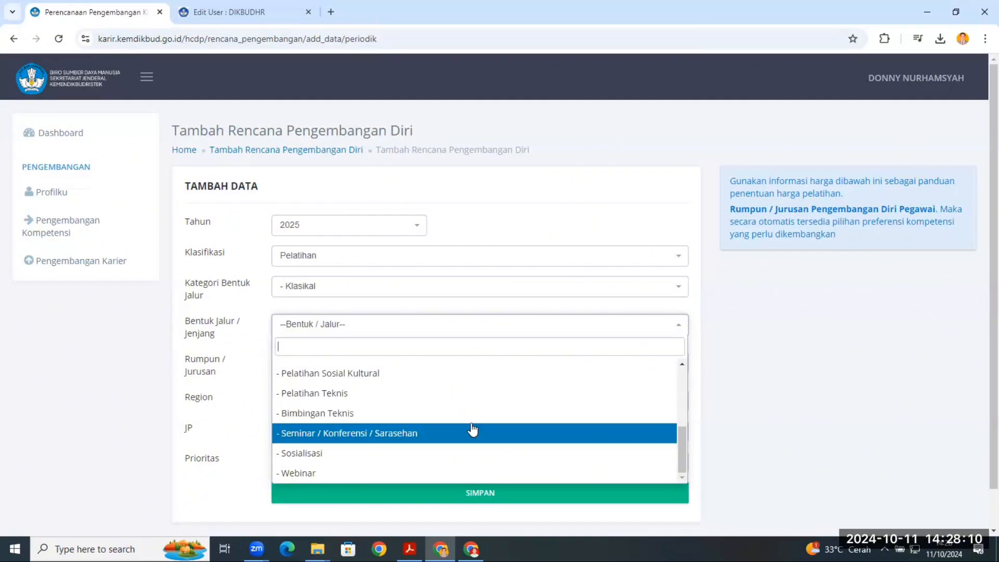
{"action": "scroll", "coordinate": [468, 441], "scroll_direction": "up", "scroll_amount": 1}
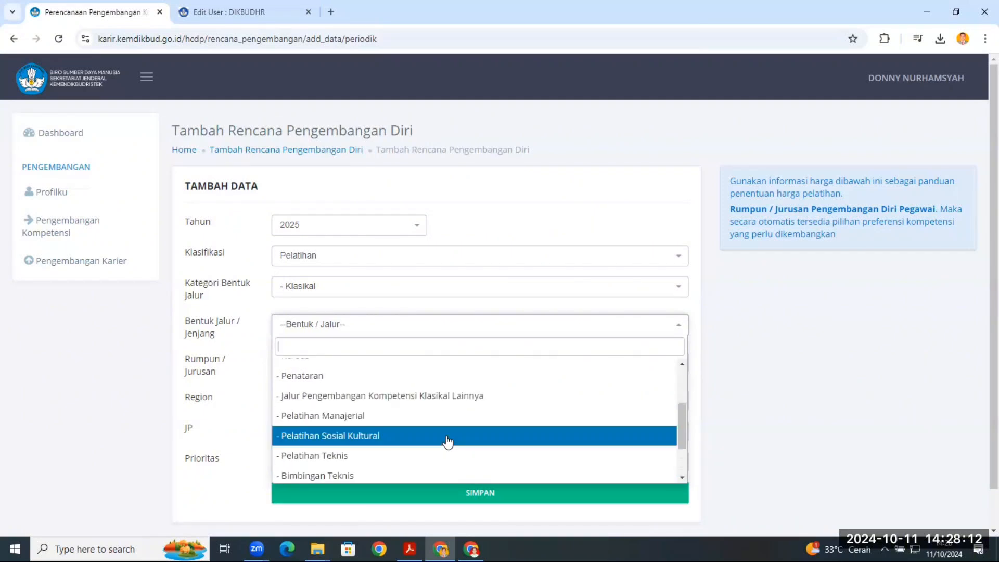
{"action": "scroll", "coordinate": [446, 451], "scroll_direction": "up", "scroll_amount": 2}
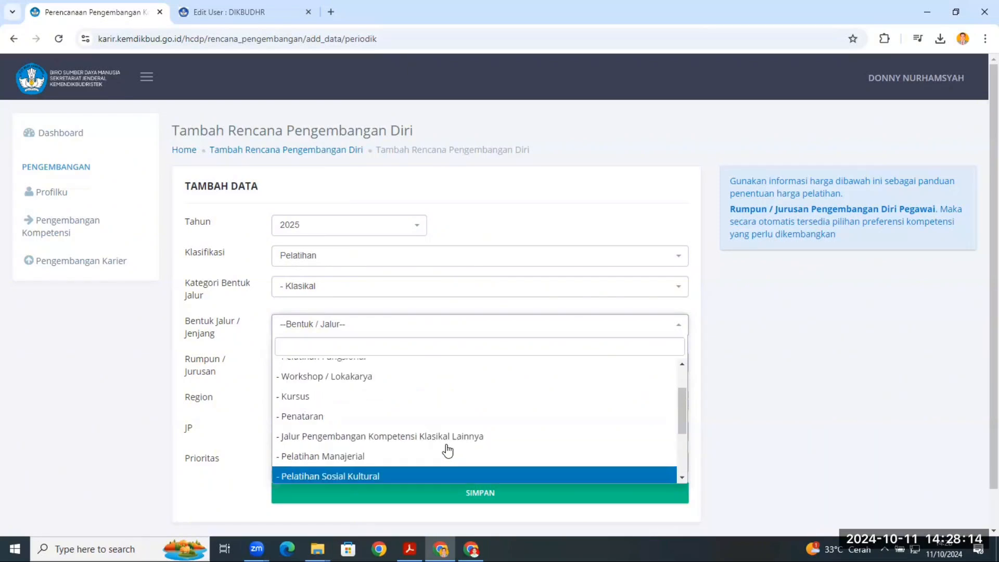
{"action": "scroll", "coordinate": [450, 425], "scroll_direction": "up", "scroll_amount": 1}
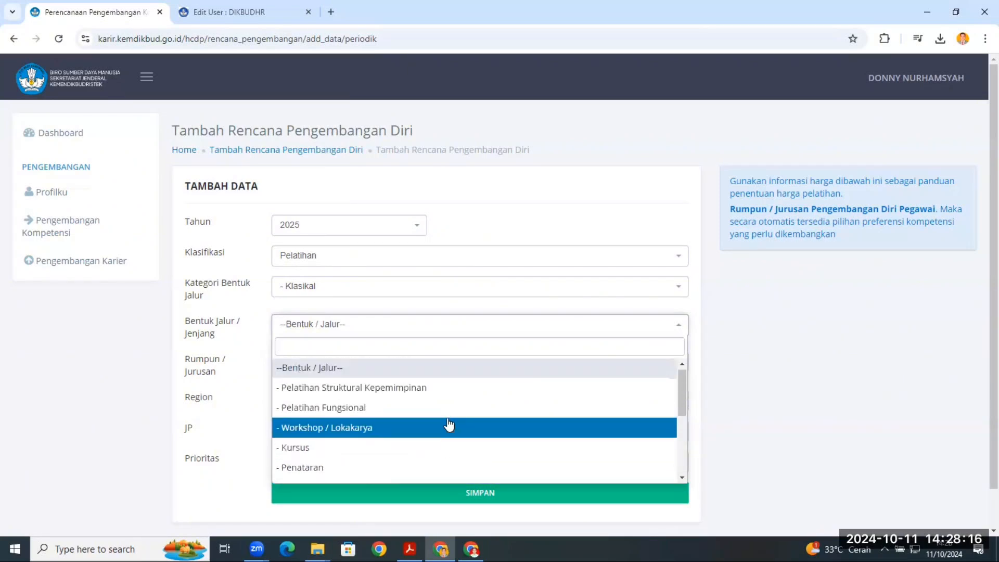
{"action": "scroll", "coordinate": [437, 437], "scroll_direction": "down", "scroll_amount": 5}
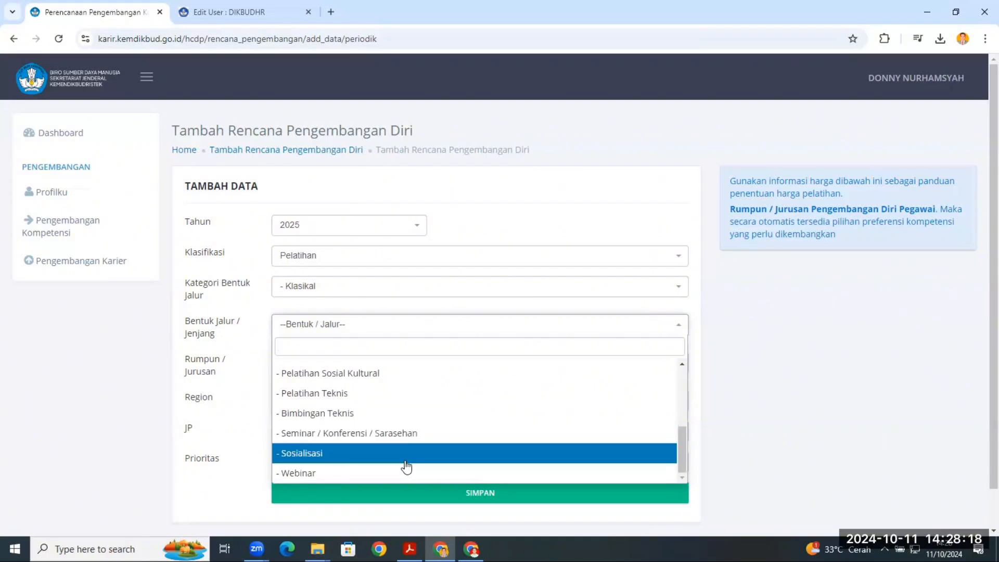
{"action": "left_click", "coordinate": [399, 452]}
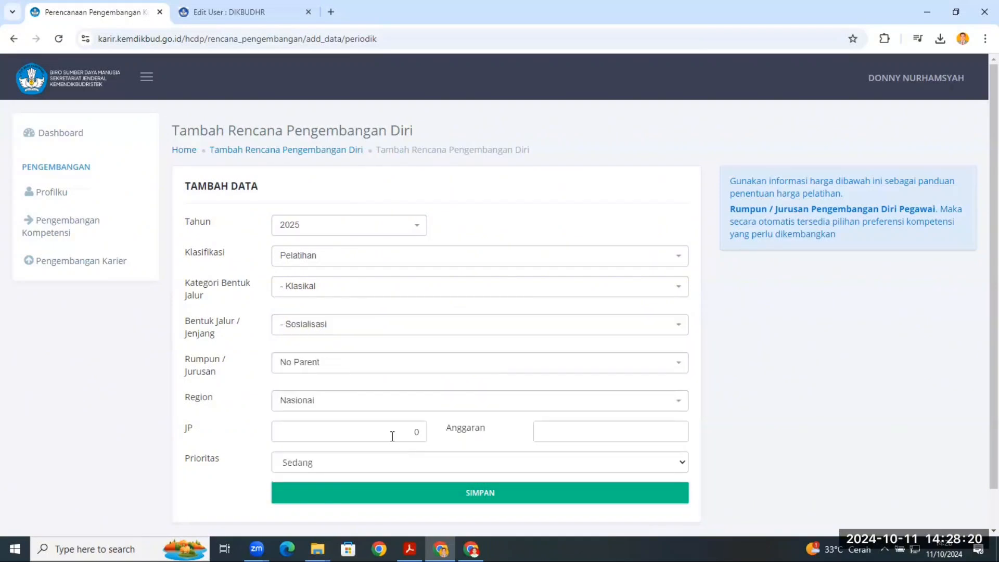
{"action": "left_click", "coordinate": [349, 371]}
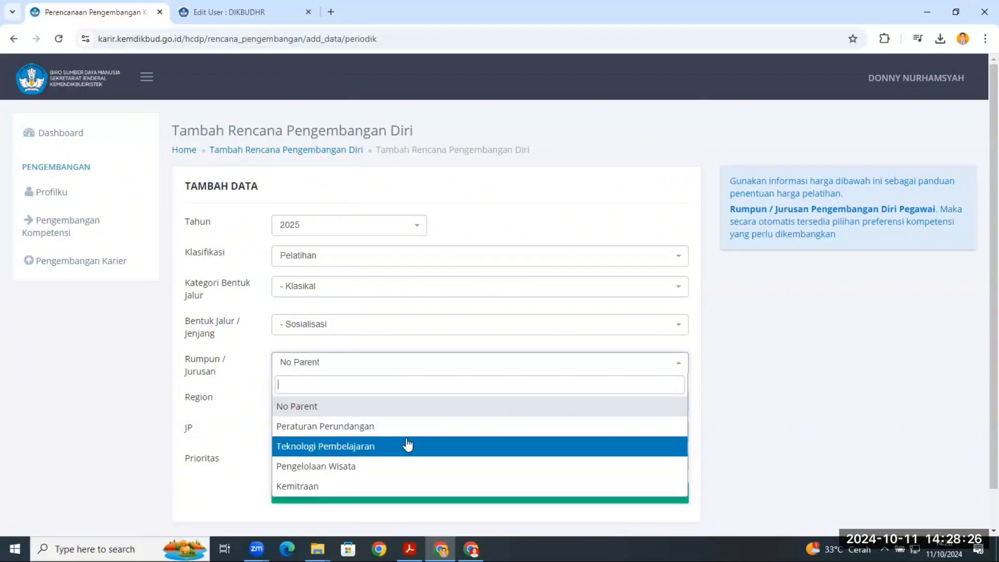
- Change the Bentuk Jalur / Jenjang to Pelatihan Fungsional
{"action": "left_click", "coordinate": [366, 330]}
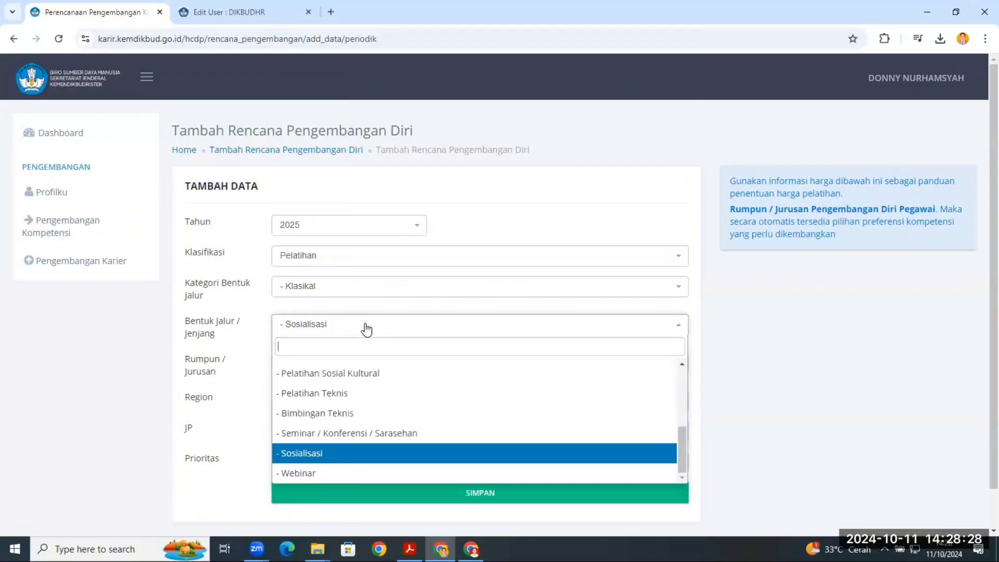
{"action": "scroll", "coordinate": [358, 414], "scroll_direction": "up", "scroll_amount": 1}
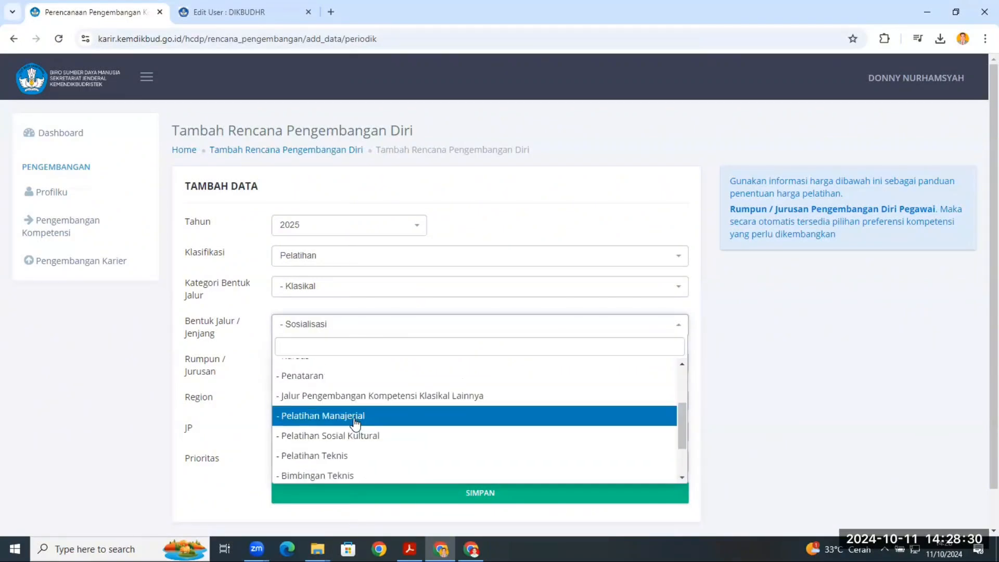
{"action": "scroll", "coordinate": [355, 422], "scroll_direction": "up", "scroll_amount": 2}
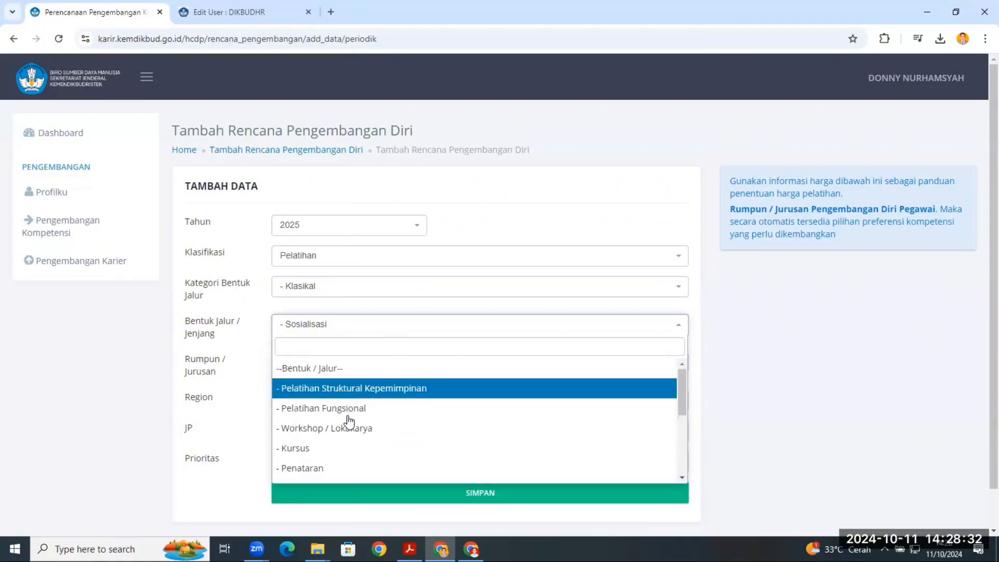
{"action": "left_click", "coordinate": [346, 410]}
- Set the Rumpun / Jurusan of the functional training to Kesehatan
{"action": "left_click", "coordinate": [331, 367]}
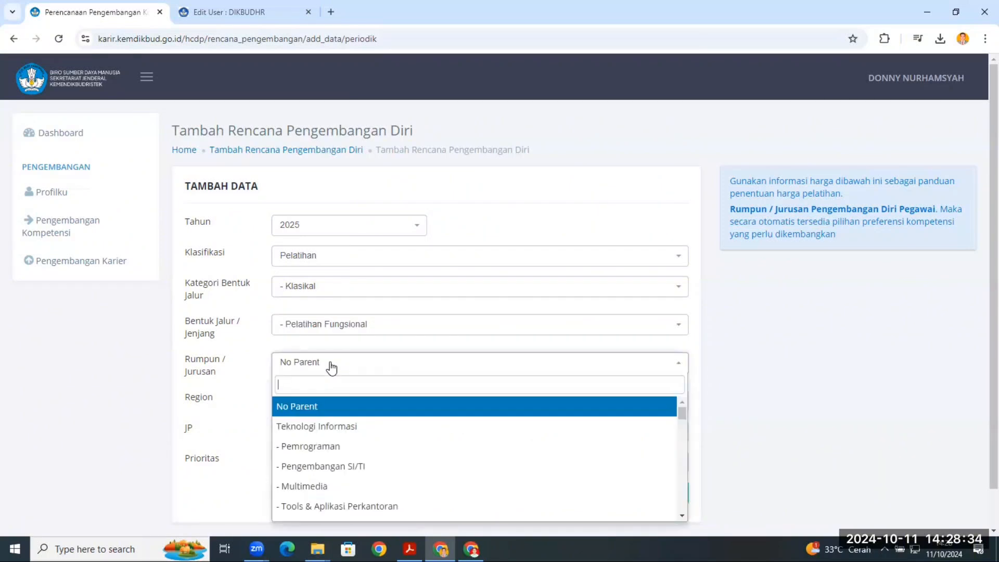
{"action": "scroll", "coordinate": [338, 442], "scroll_direction": "down", "scroll_amount": 2}
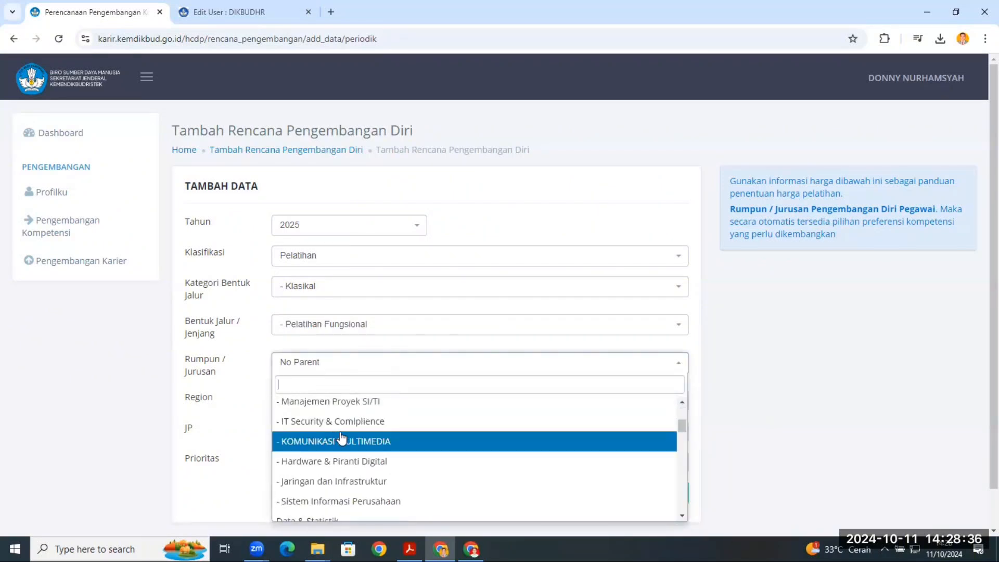
{"action": "scroll", "coordinate": [341, 440], "scroll_direction": "up", "scroll_amount": 1}
{"action": "scroll", "coordinate": [342, 440], "scroll_direction": "down", "scroll_amount": 4}
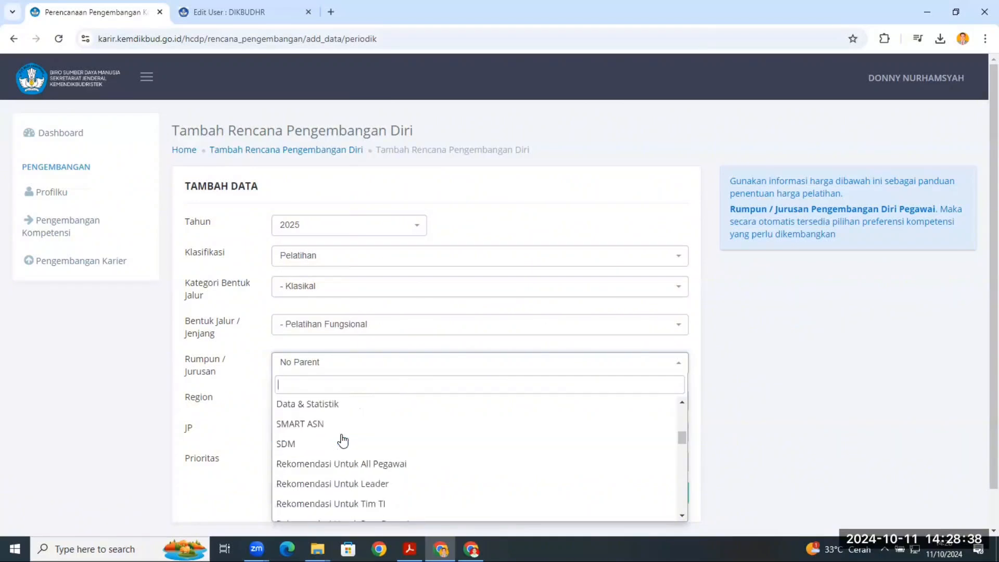
{"action": "scroll", "coordinate": [328, 440], "scroll_direction": "down", "scroll_amount": 3}
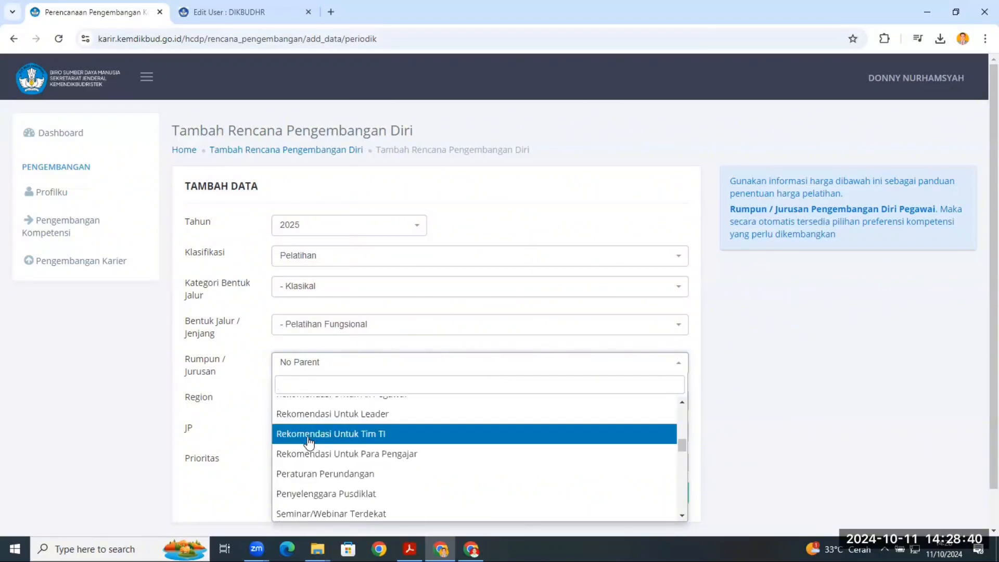
{"action": "scroll", "coordinate": [310, 443], "scroll_direction": "down", "scroll_amount": 1}
{"action": "scroll", "coordinate": [338, 442], "scroll_direction": "down", "scroll_amount": 5}
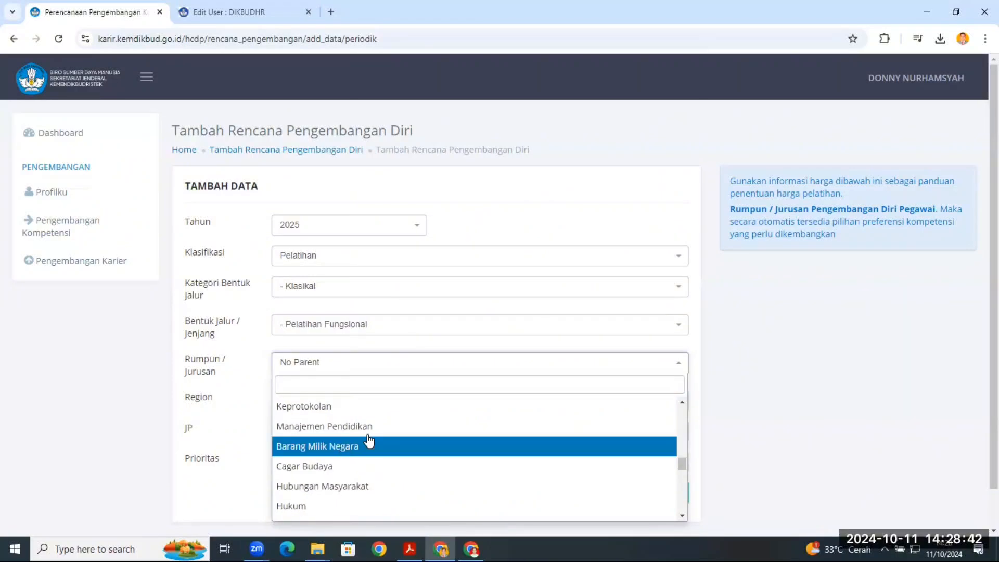
{"action": "scroll", "coordinate": [356, 442], "scroll_direction": "down", "scroll_amount": 2}
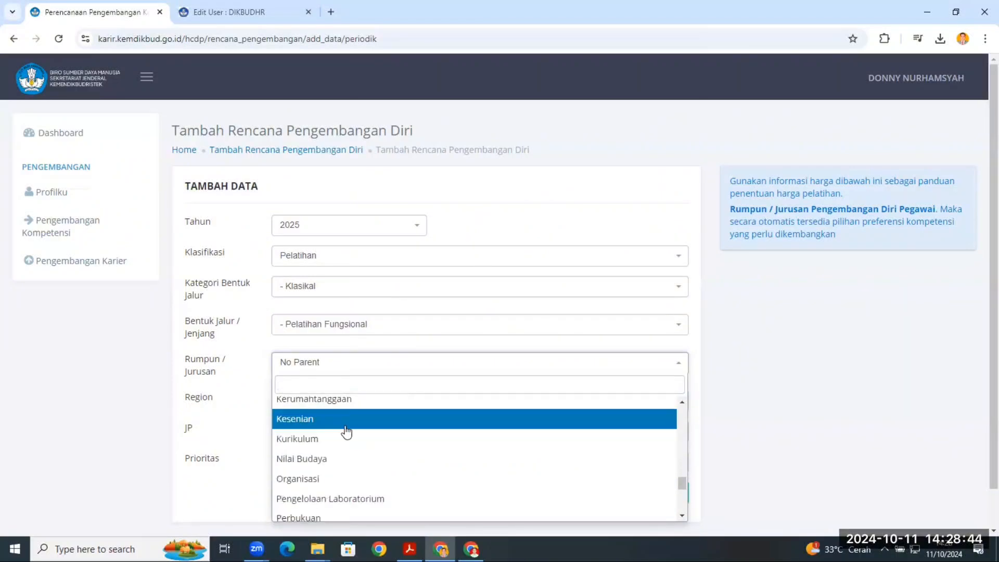
{"action": "scroll", "coordinate": [347, 437], "scroll_direction": "down", "scroll_amount": 2}
{"action": "scroll", "coordinate": [348, 437], "scroll_direction": "up", "scroll_amount": 4}
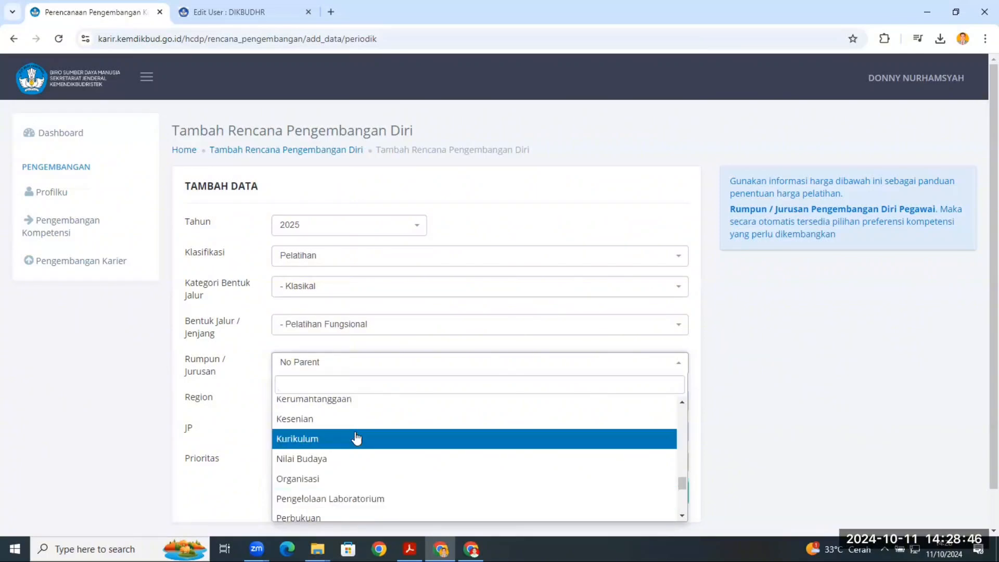
{"action": "scroll", "coordinate": [357, 440], "scroll_direction": "down", "scroll_amount": 5}
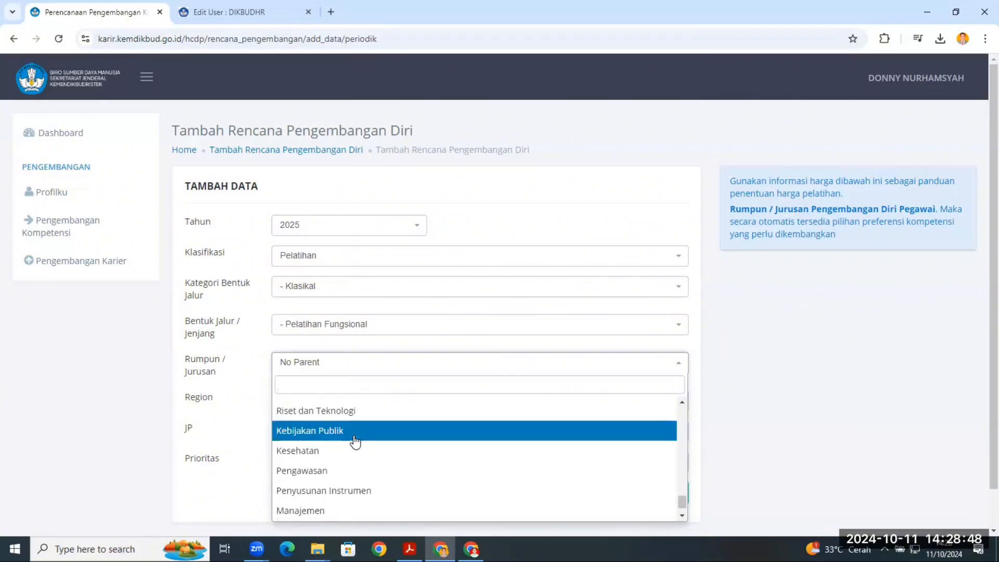
{"action": "left_click", "coordinate": [316, 461]}
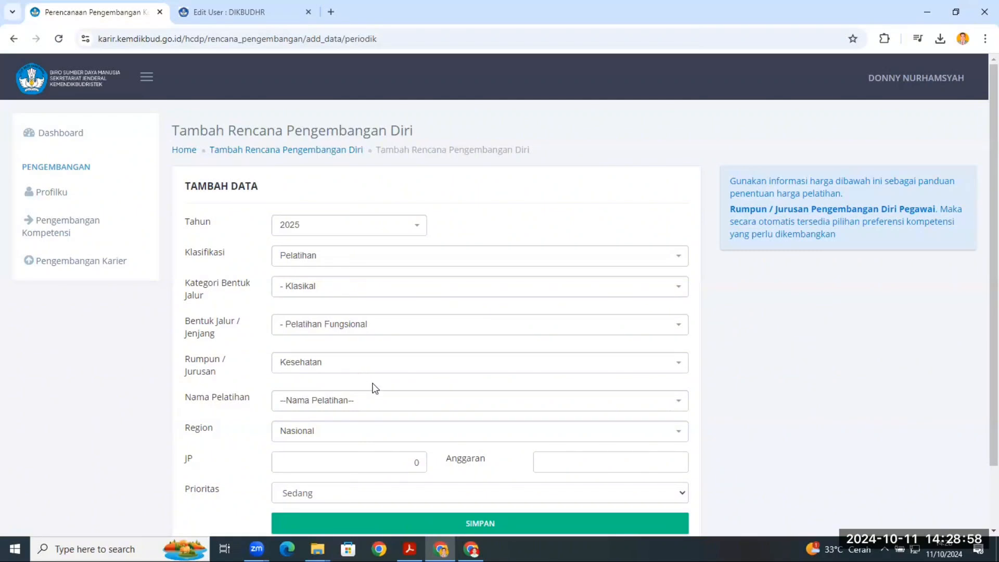
- Choose Basic Life Support - Advanced Cardiac Life Support as the Nama Pelatihan of the new plan
{"action": "scroll", "coordinate": [335, 379], "scroll_direction": "down", "scroll_amount": 1}
{"action": "left_click", "coordinate": [334, 344]}
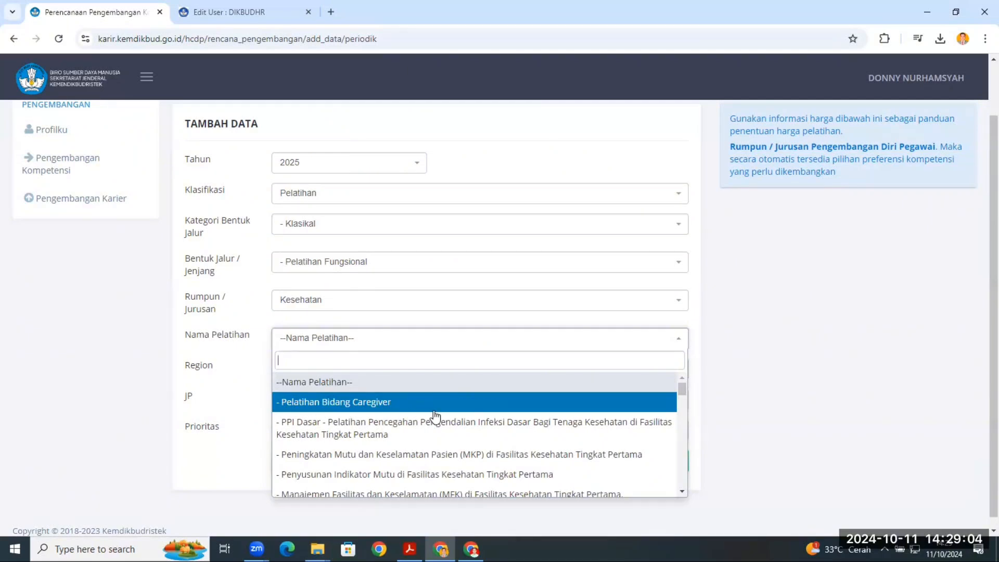
{"action": "scroll", "coordinate": [437, 414], "scroll_direction": "down", "scroll_amount": 1}
{"action": "scroll", "coordinate": [450, 416], "scroll_direction": "down", "scroll_amount": 1}
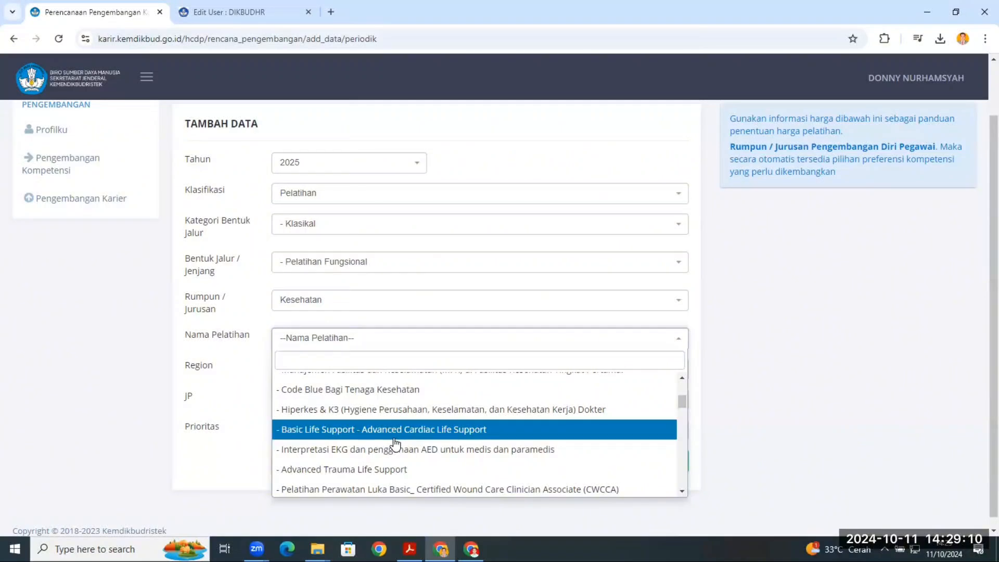
{"action": "left_click", "coordinate": [415, 428]}
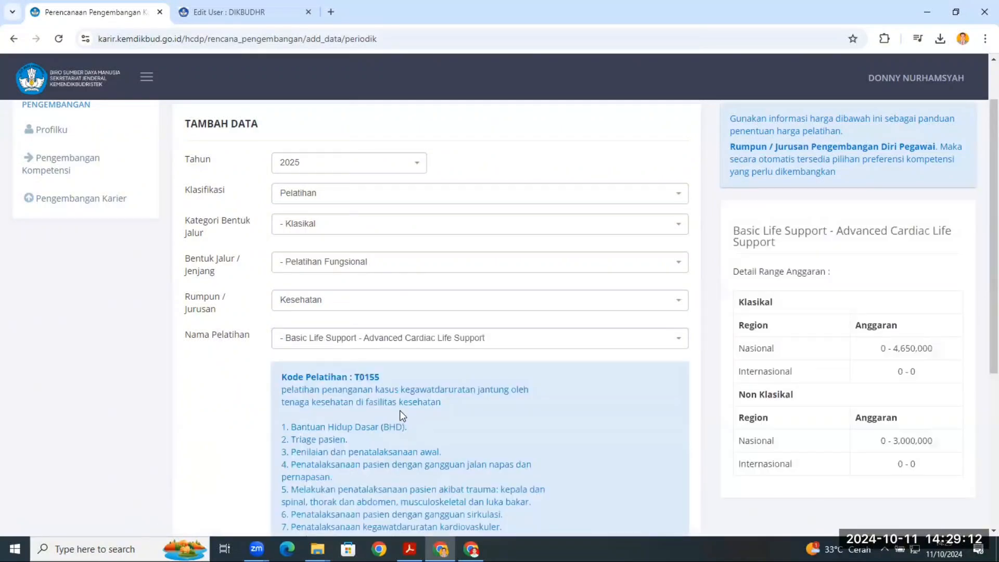
- Examine the selected training's description, estimated JP and the budget ranges for classical and non-classical delivery
{"action": "scroll", "coordinate": [510, 347], "scroll_direction": "down", "scroll_amount": 1}
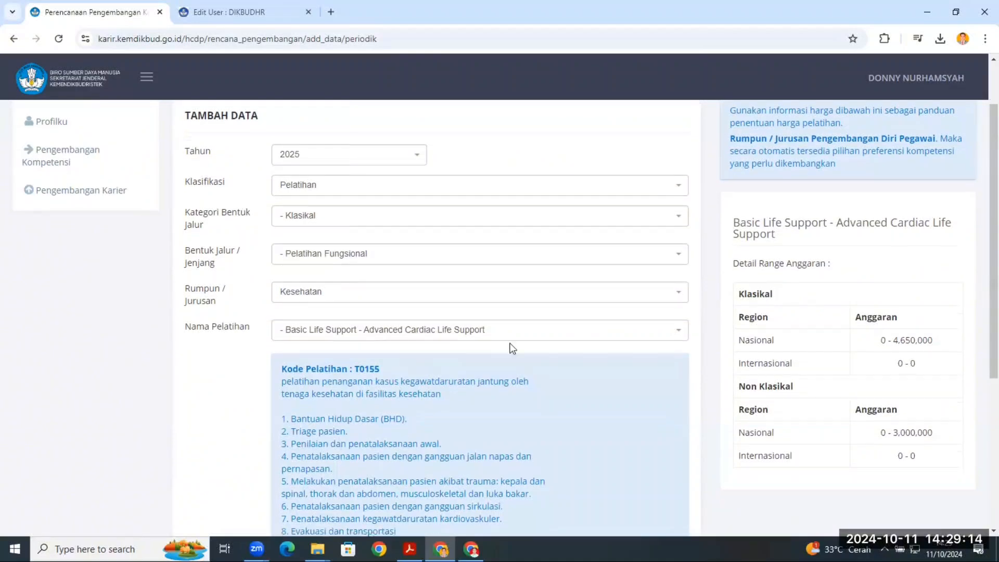
{"action": "scroll", "coordinate": [809, 333], "scroll_direction": "down", "scroll_amount": 2}
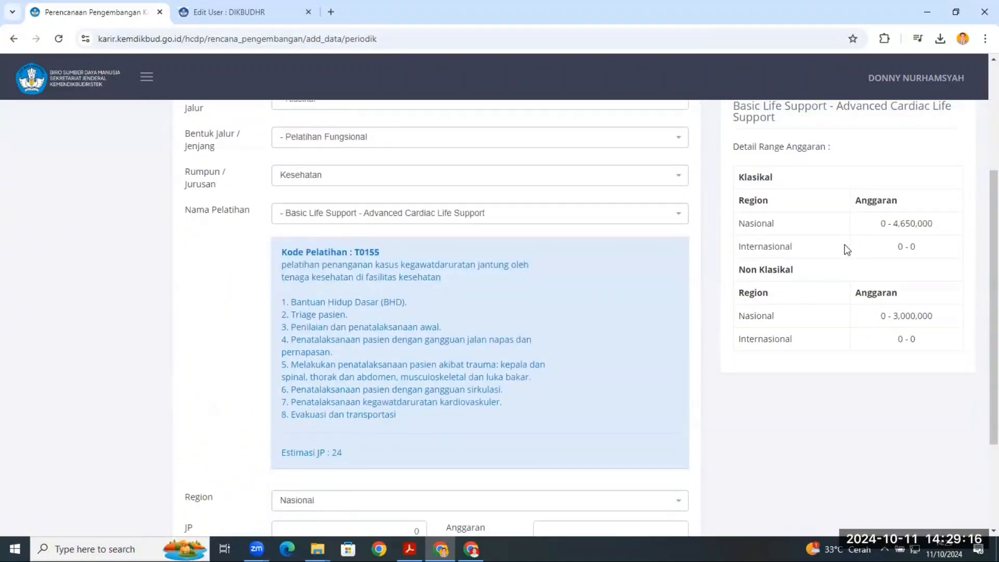
{"action": "scroll", "coordinate": [847, 250], "scroll_direction": "up", "scroll_amount": 1}
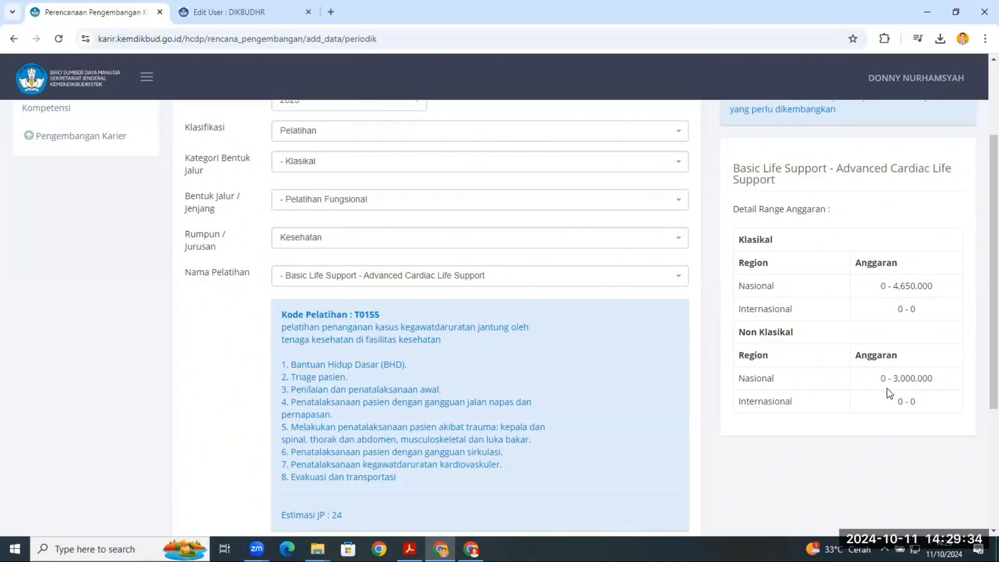
{"action": "scroll", "coordinate": [889, 384], "scroll_direction": "down", "scroll_amount": 2}
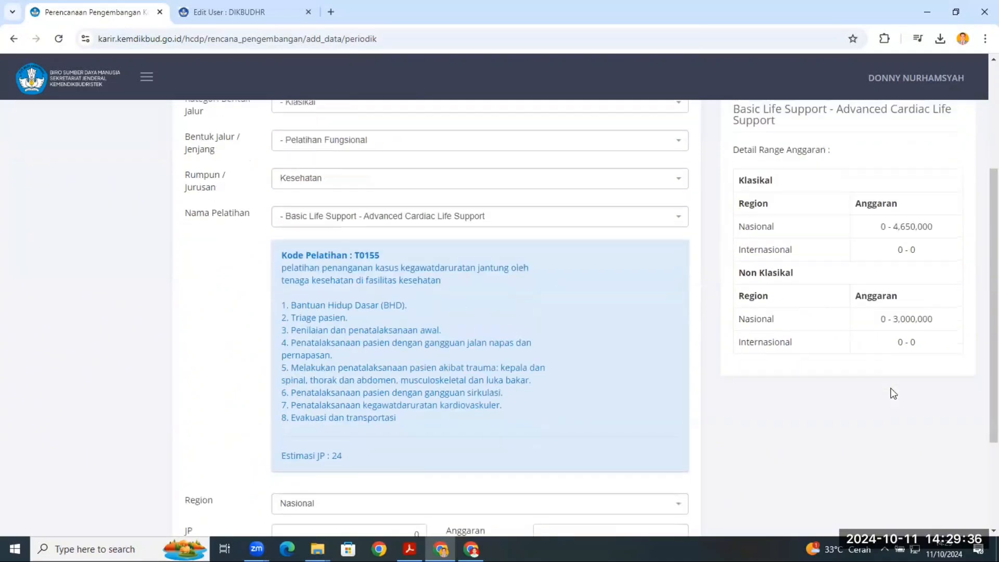
{"action": "scroll", "coordinate": [888, 363], "scroll_direction": "up", "scroll_amount": 2}
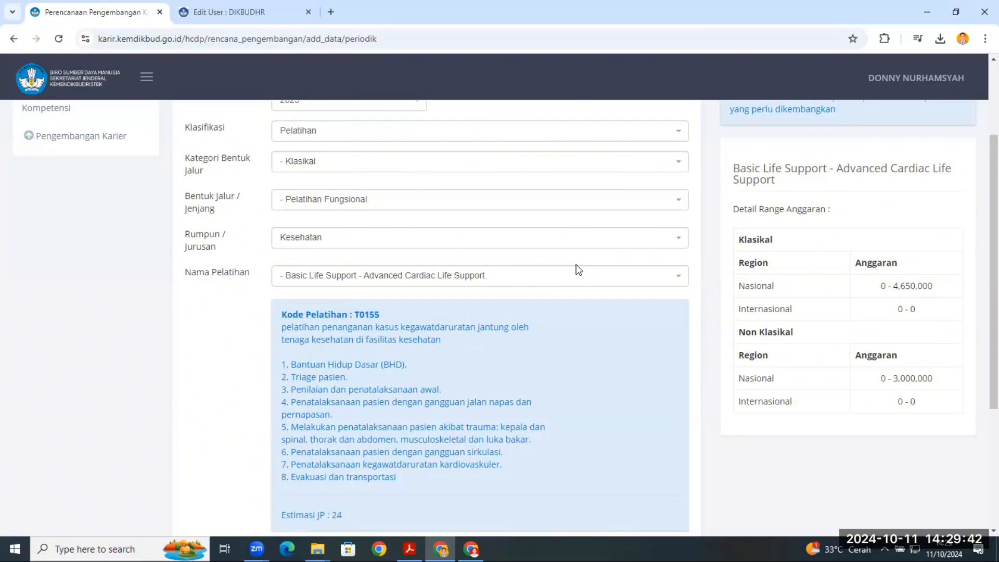
{"action": "scroll", "coordinate": [575, 288], "scroll_direction": "down", "scroll_amount": 3}
{"action": "scroll", "coordinate": [677, 296], "scroll_direction": "up", "scroll_amount": 3}
{"action": "scroll", "coordinate": [372, 337], "scroll_direction": "down", "scroll_amount": 1}
{"action": "scroll", "coordinate": [371, 337], "scroll_direction": "down", "scroll_amount": 3}
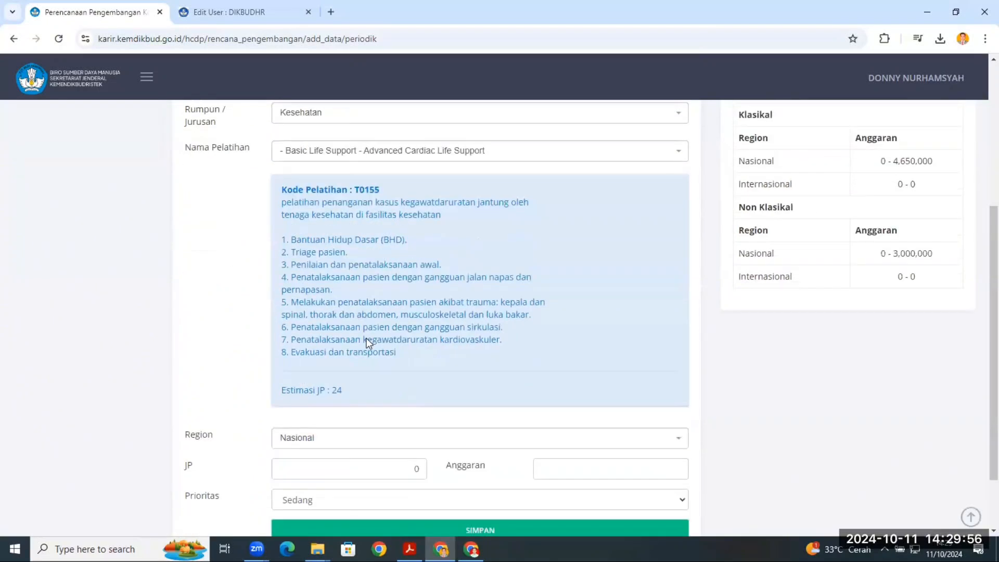
- Keep the training's Region as Nasional and set its JP to 40
{"action": "left_click", "coordinate": [325, 359]}
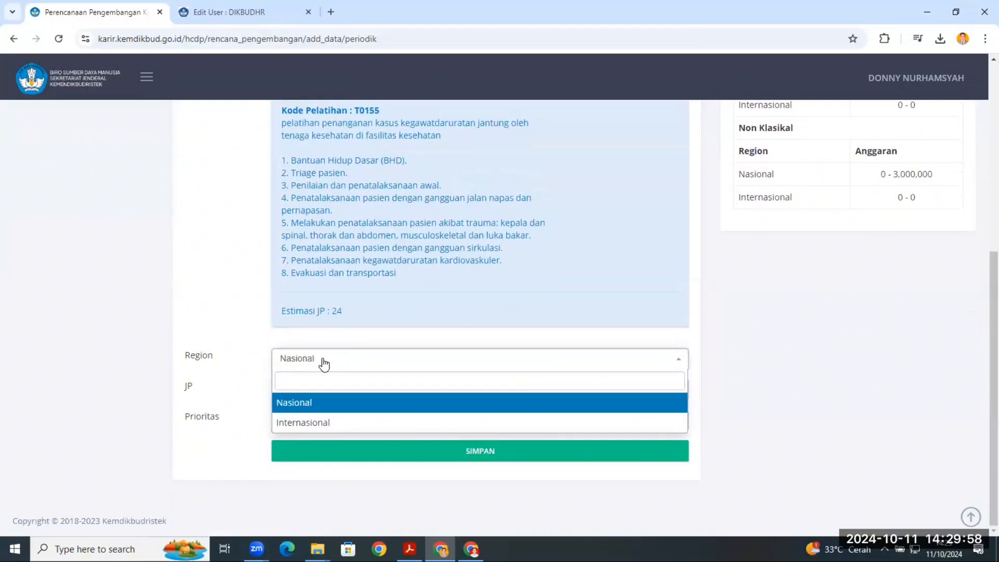
{"action": "left_click", "coordinate": [306, 403]}
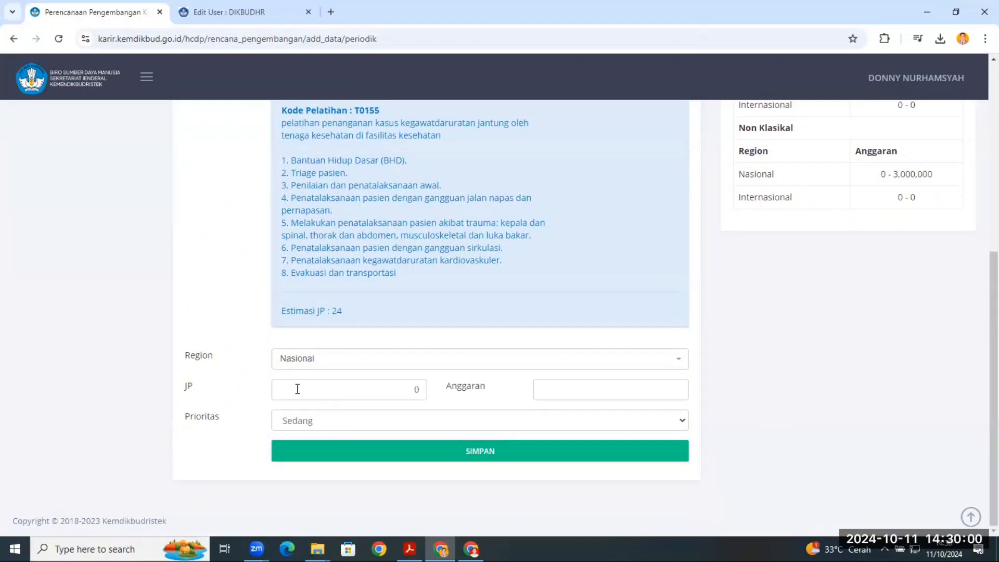
{"action": "left_click", "coordinate": [297, 389]}
{"action": "double_click", "coordinate": [417, 389]}
{"action": "type", "text": "4"}
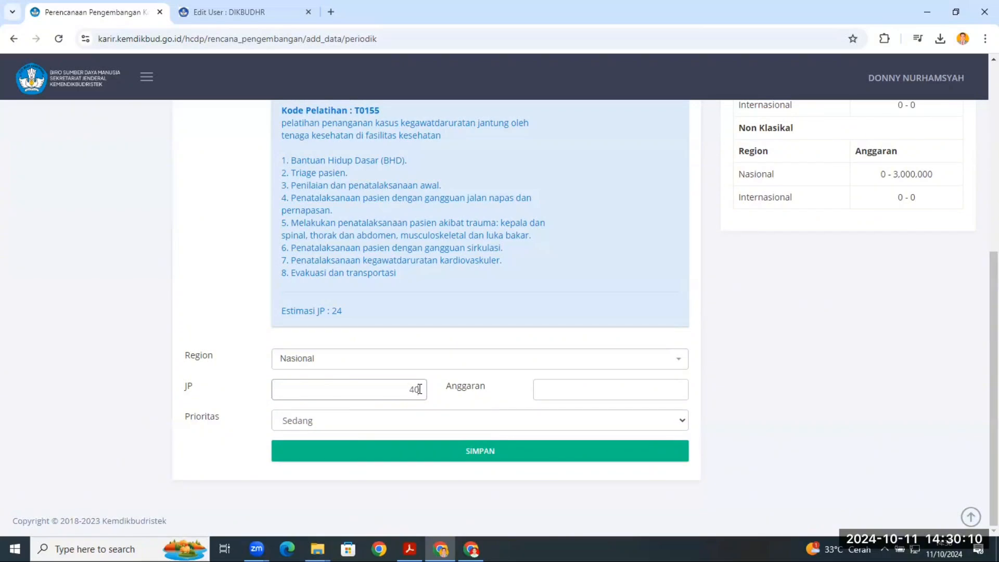
- Check the classical national budget range and set the Anggaran to 4.000.000
{"action": "left_click", "coordinate": [558, 385]}
{"action": "scroll", "coordinate": [558, 401], "scroll_direction": "up", "scroll_amount": 1}
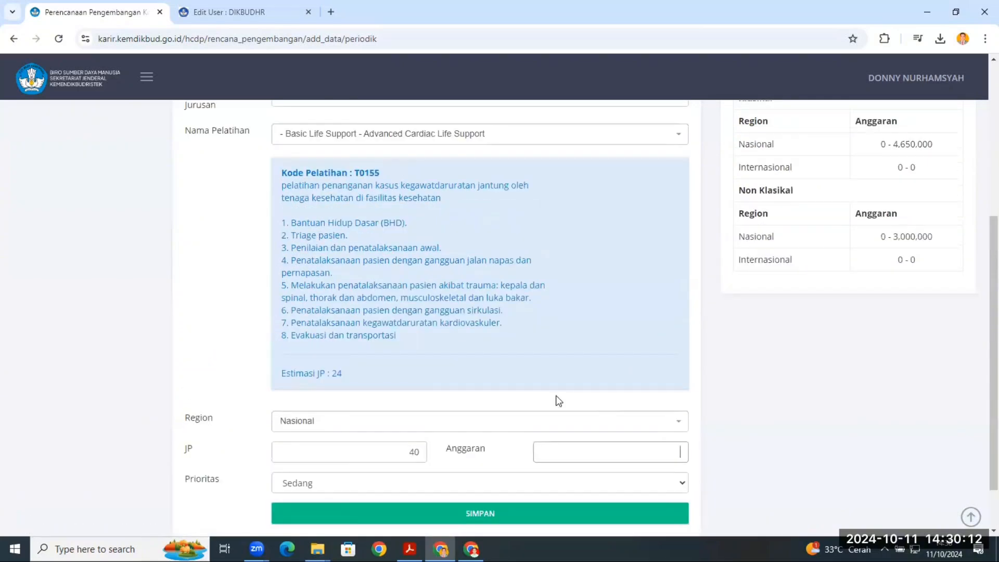
{"action": "scroll", "coordinate": [712, 263], "scroll_direction": "up", "scroll_amount": 1}
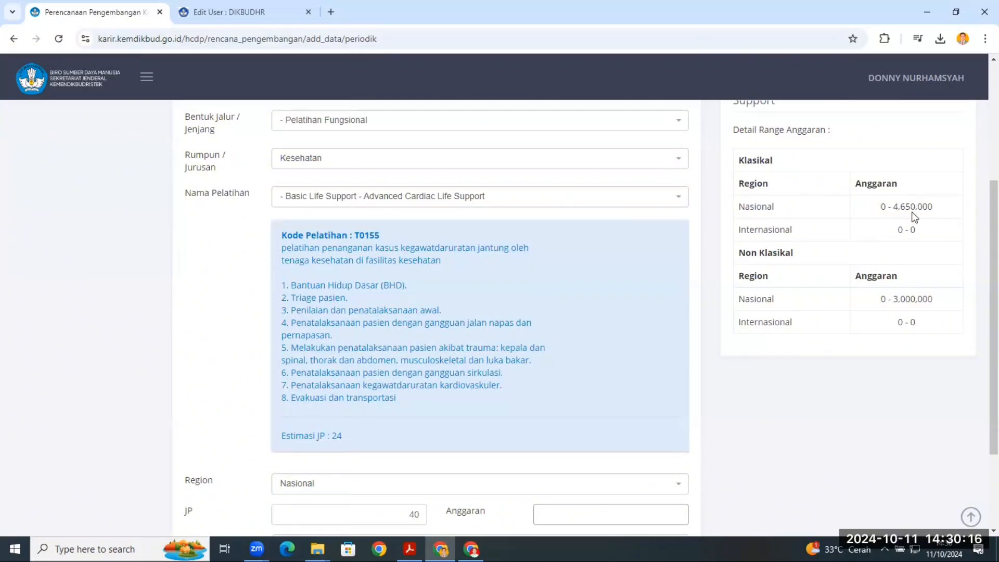
{"action": "scroll", "coordinate": [613, 362], "scroll_direction": "down", "scroll_amount": 2}
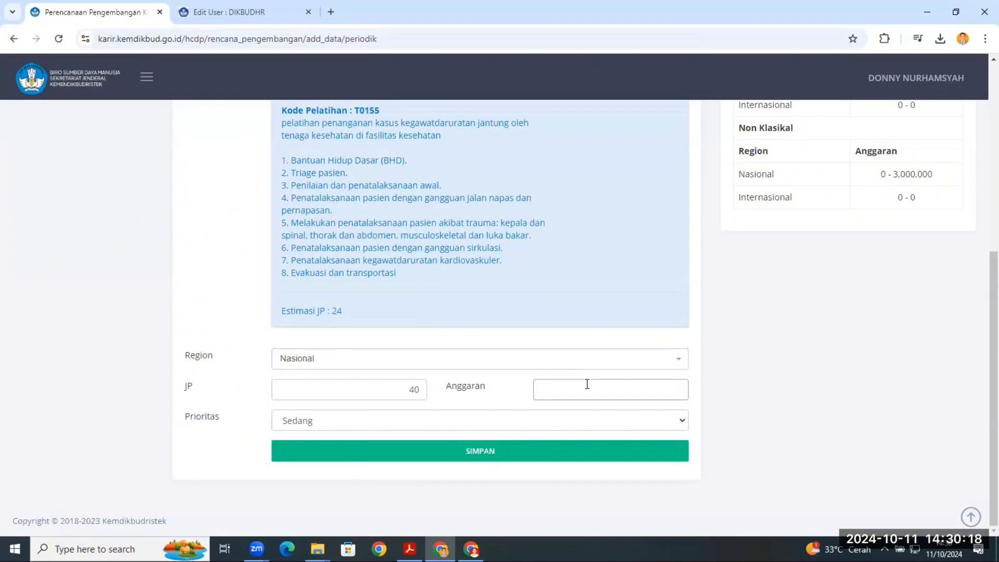
{"action": "type", "text": "00.000"}
- Keep the Prioritas as Sedang and save the development plan, acknowledging the confirmation
{"action": "left_click", "coordinate": [317, 422]}
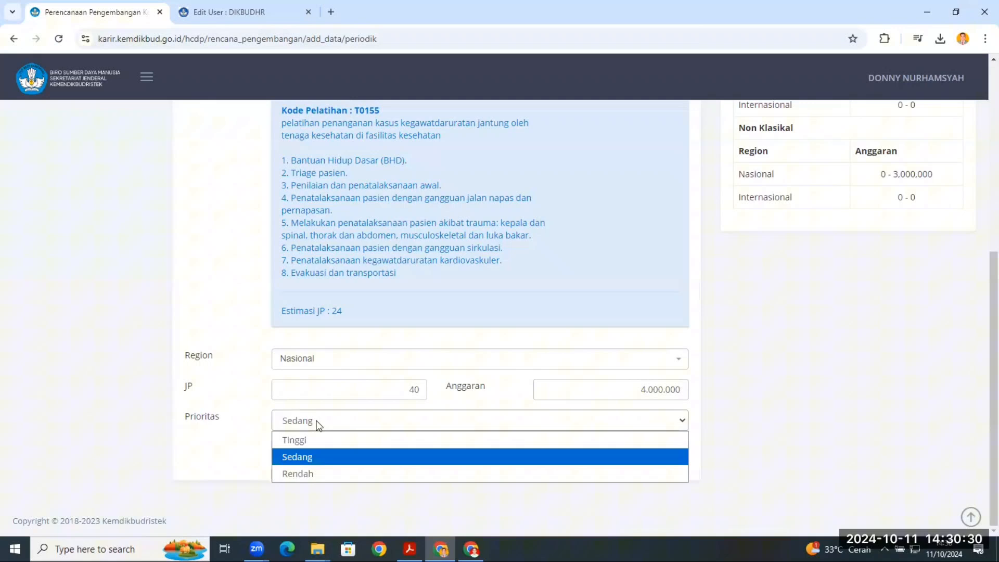
{"action": "left_click", "coordinate": [306, 460]}
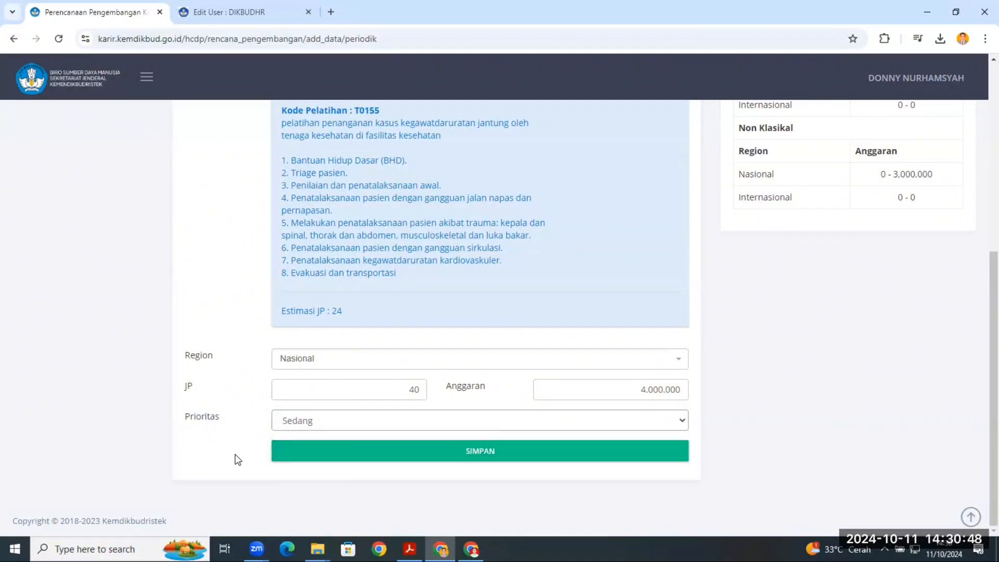
{"action": "left_click", "coordinate": [488, 454]}
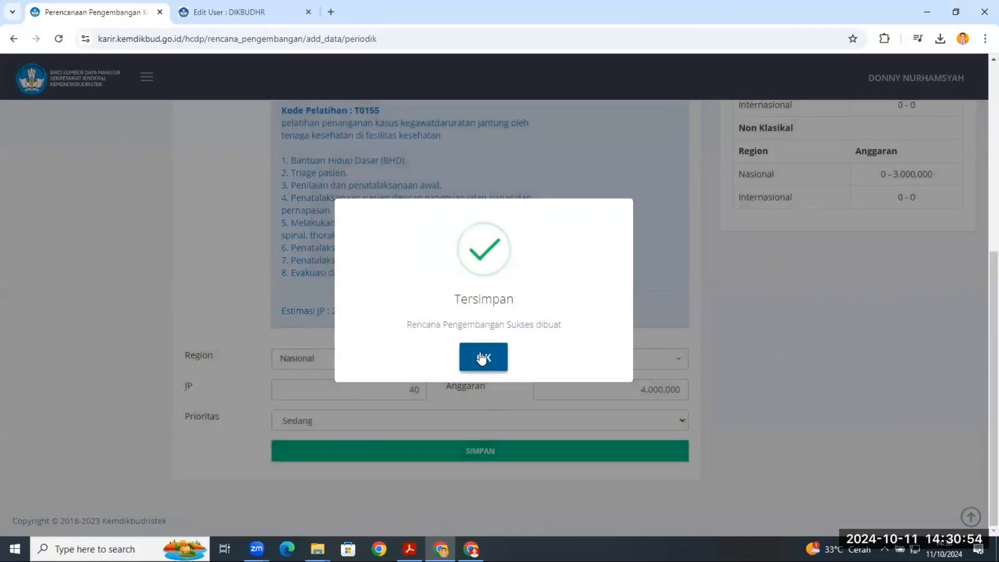
{"action": "left_click", "coordinate": [483, 357]}
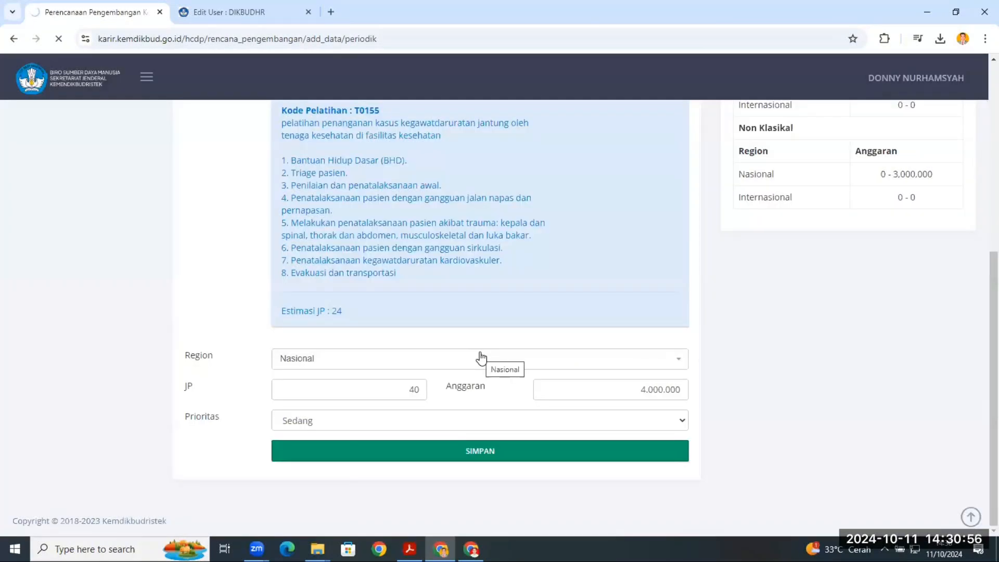
- Review the periodic plan list, examining the new 2025 entry's details and its verification and validation columns
{"action": "scroll", "coordinate": [485, 380], "scroll_direction": "down", "scroll_amount": 2}
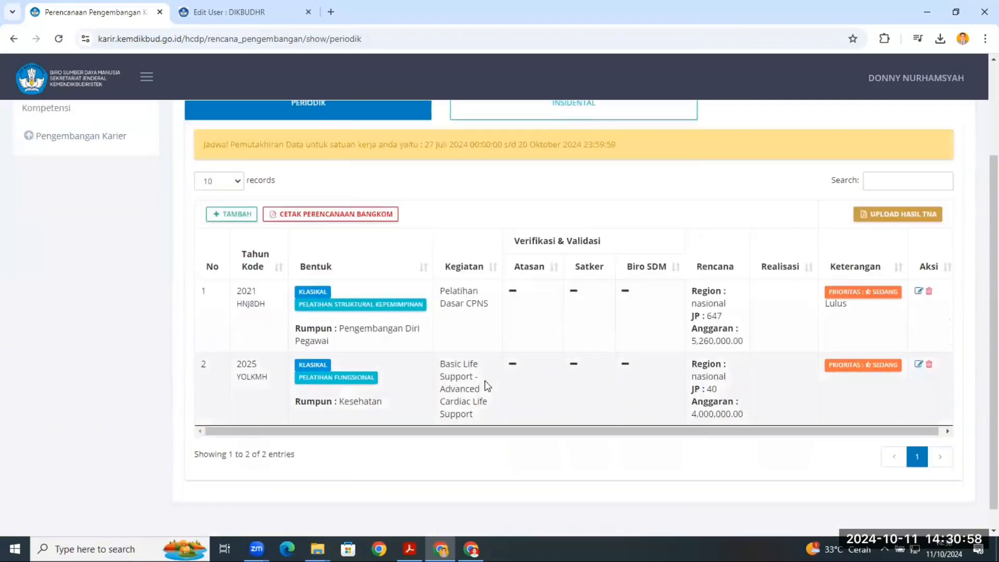
{"action": "scroll", "coordinate": [485, 388], "scroll_direction": "up", "scroll_amount": 1}
{"action": "scroll", "coordinate": [502, 396], "scroll_direction": "up", "scroll_amount": 1}
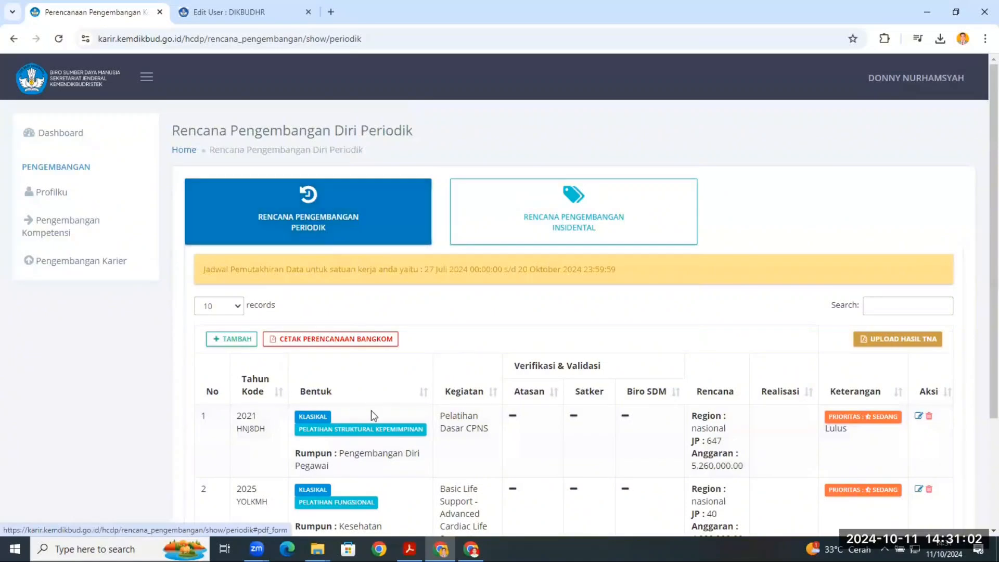
{"action": "scroll", "coordinate": [371, 411], "scroll_direction": "down", "scroll_amount": 1}
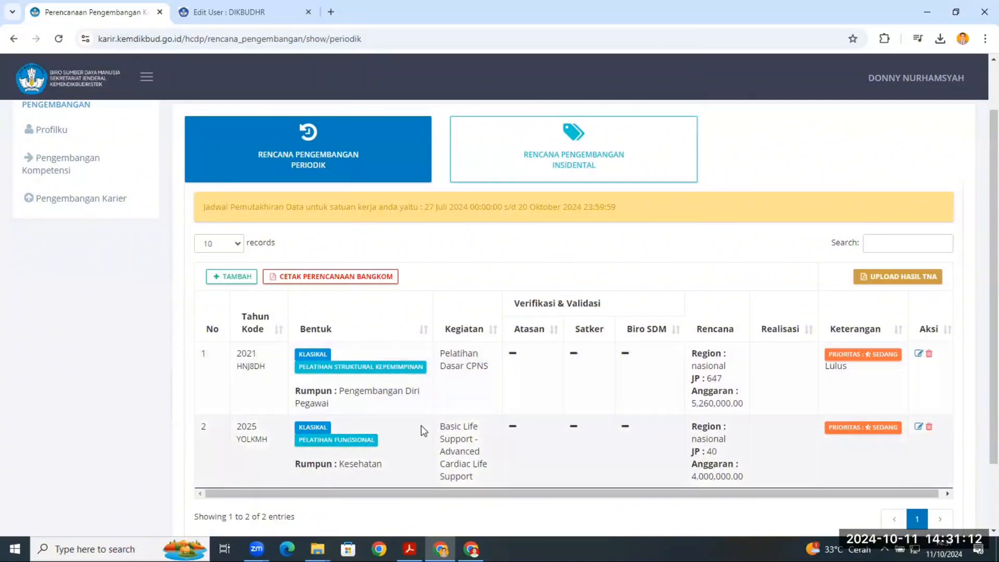
{"action": "scroll", "coordinate": [401, 417], "scroll_direction": "down", "scroll_amount": 1}
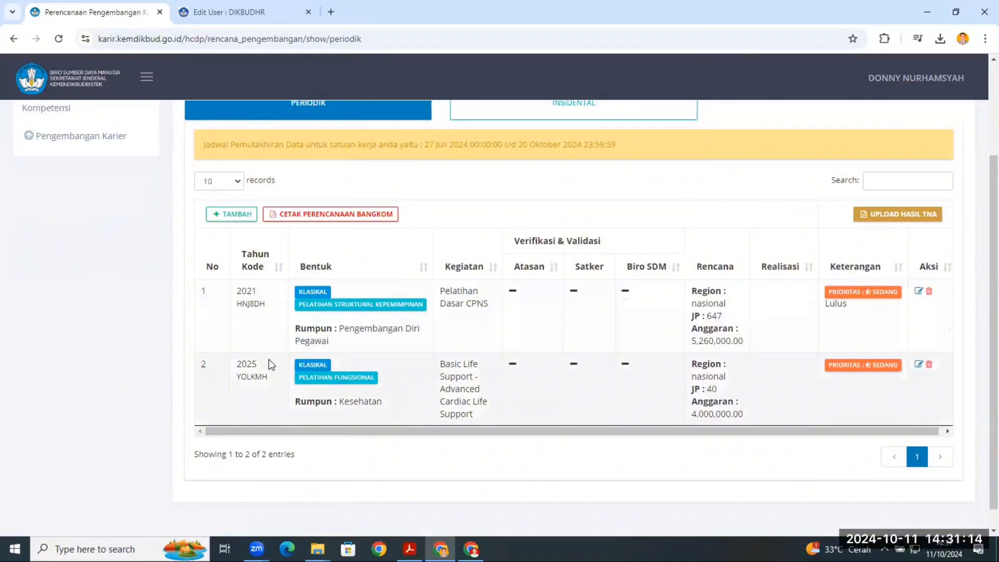
{"action": "scroll", "coordinate": [287, 403], "scroll_direction": "up", "scroll_amount": 1}
{"action": "scroll", "coordinate": [286, 441], "scroll_direction": "down", "scroll_amount": 1}
{"action": "scroll", "coordinate": [561, 410], "scroll_direction": "up", "scroll_amount": 3}
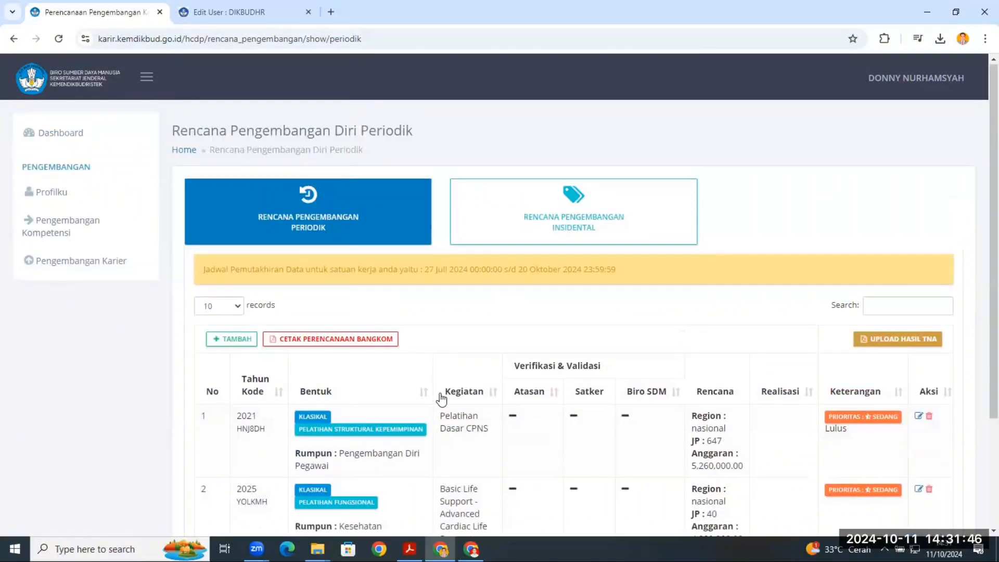
- View the PDF form for printing the Bangkom plan and its Jenis Pengembangan options, closing it without generating anything
{"action": "left_click", "coordinate": [322, 340]}
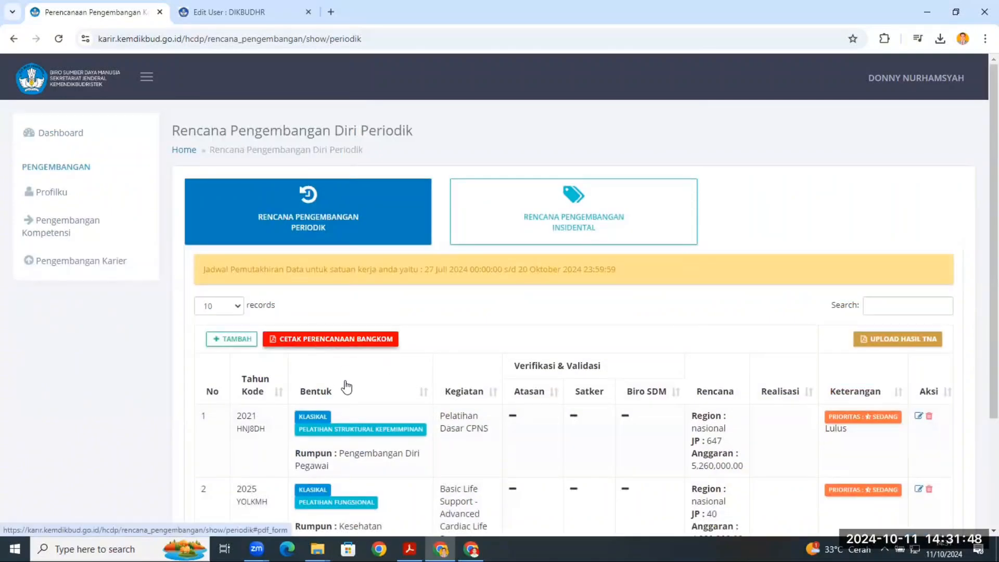
{"action": "scroll", "coordinate": [531, 359], "scroll_direction": "down", "scroll_amount": 3}
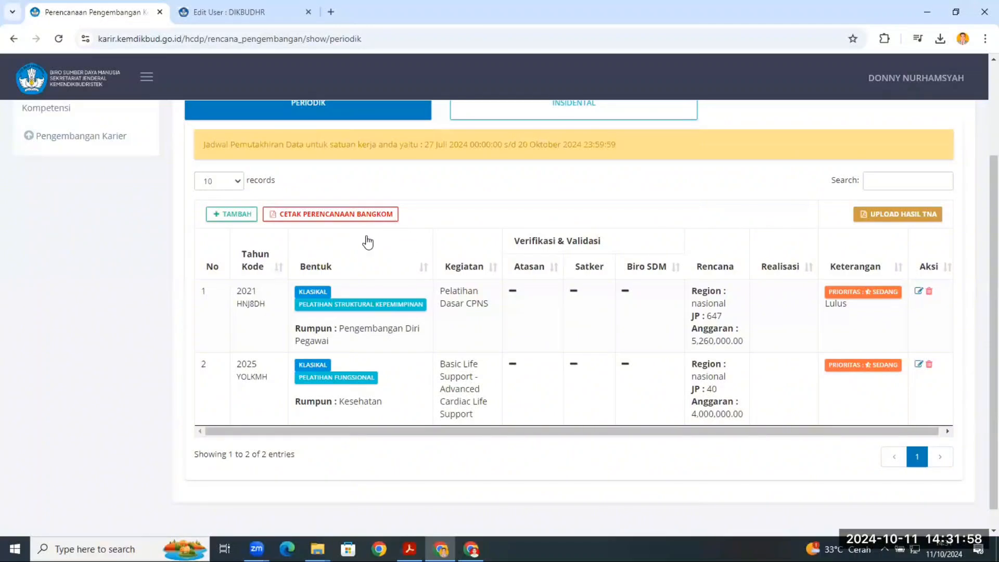
{"action": "left_click", "coordinate": [327, 217]}
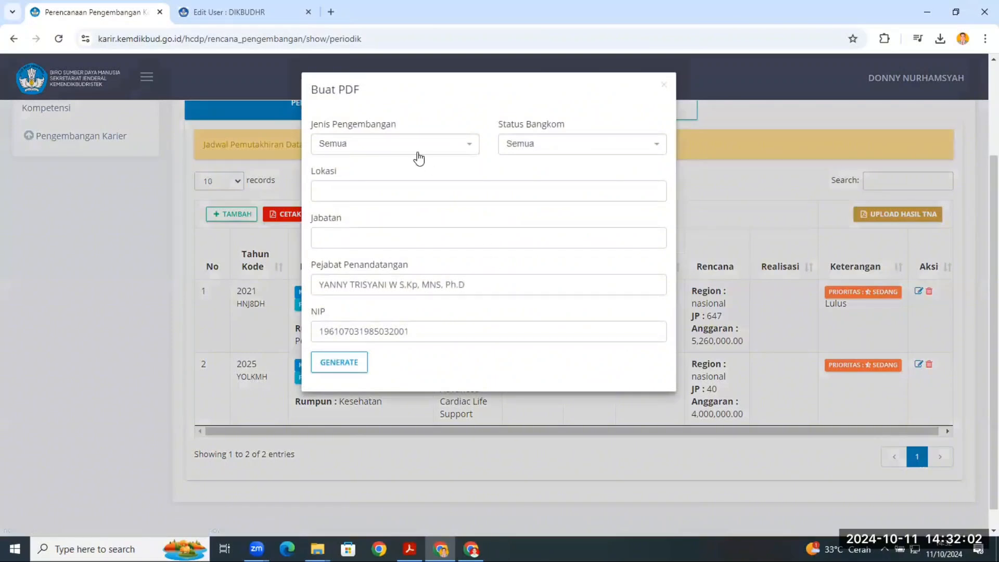
{"action": "left_click", "coordinate": [419, 156]}
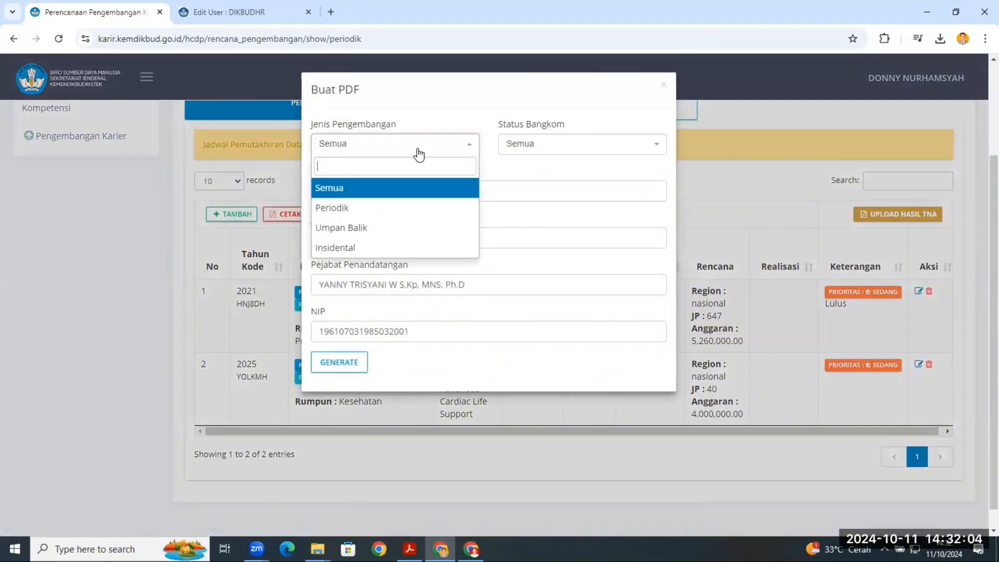
{"action": "left_click", "coordinate": [664, 88]}
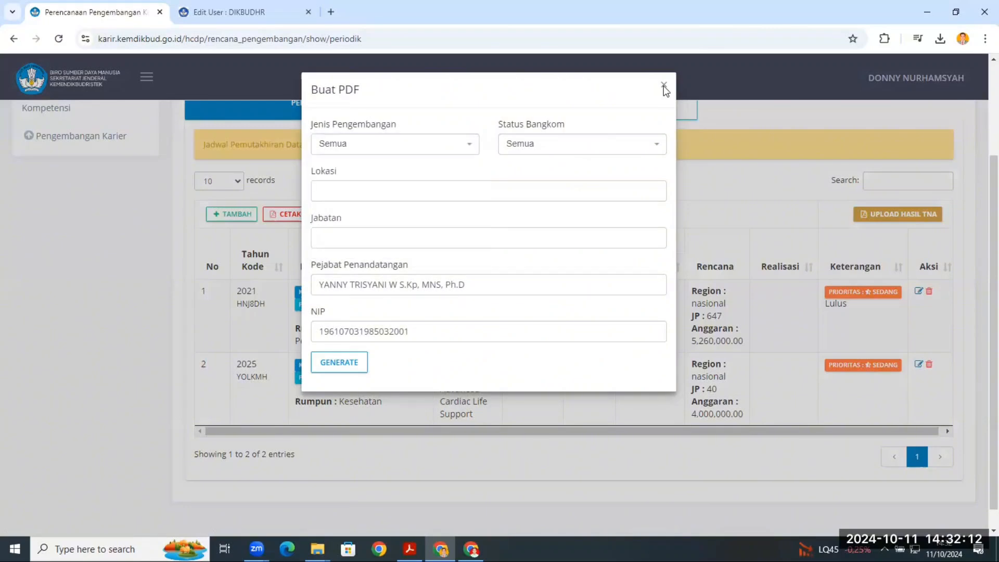
{"action": "left_click", "coordinate": [665, 88]}
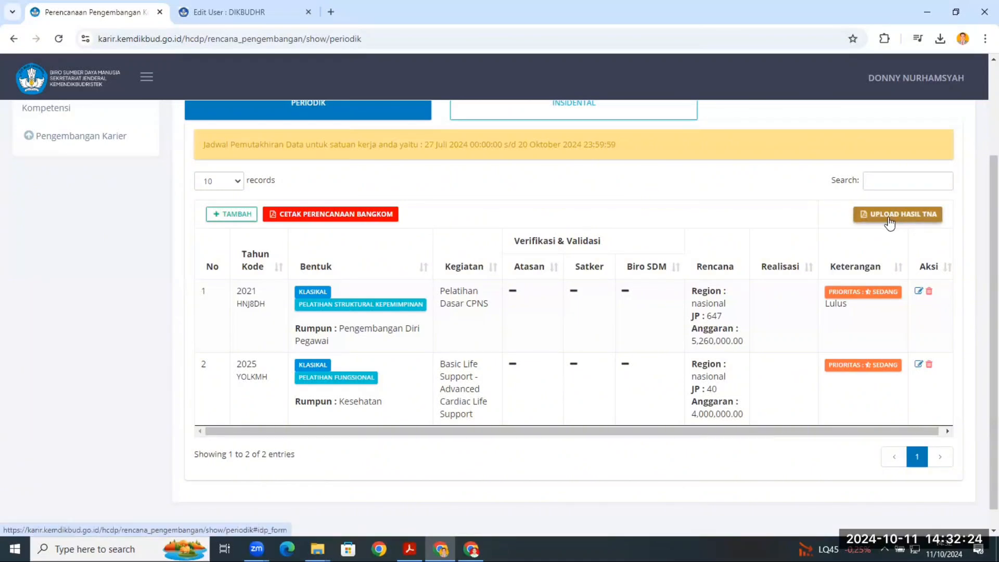
- View the Hasil TNA upload form and close it without uploading a document
{"action": "left_click", "coordinate": [901, 215]}
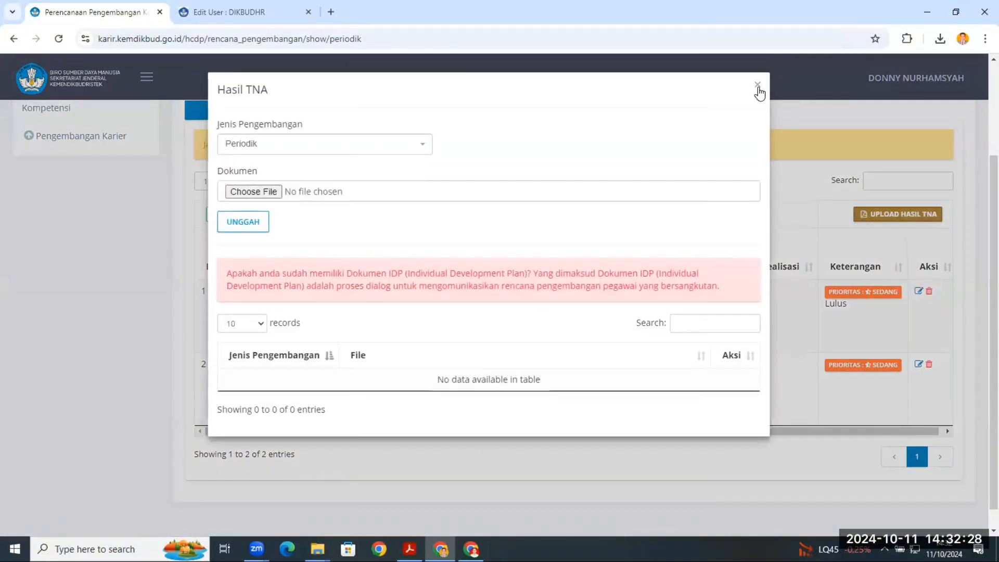
{"action": "left_click", "coordinate": [758, 86]}
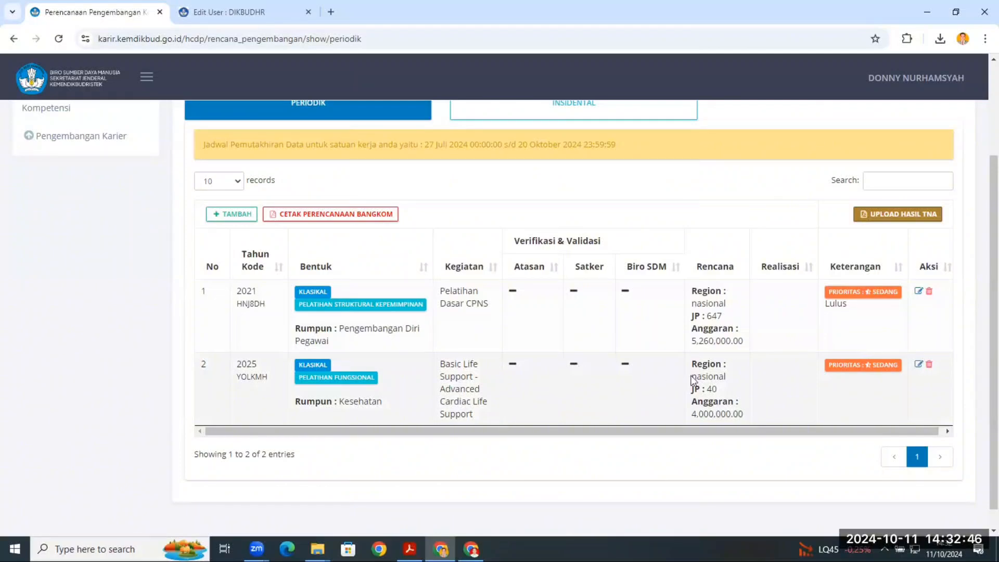
- Delete the 2025 Basic Life Support - Advanced Cardiac Life Support plan from the periodic list and confirm the deletion
{"action": "left_click", "coordinate": [929, 365]}
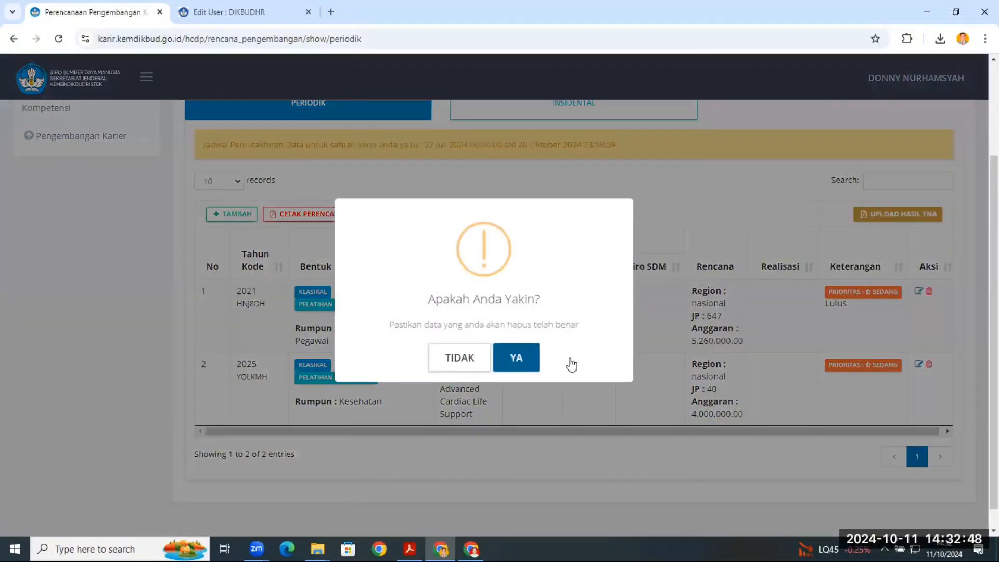
{"action": "left_click", "coordinate": [520, 358]}
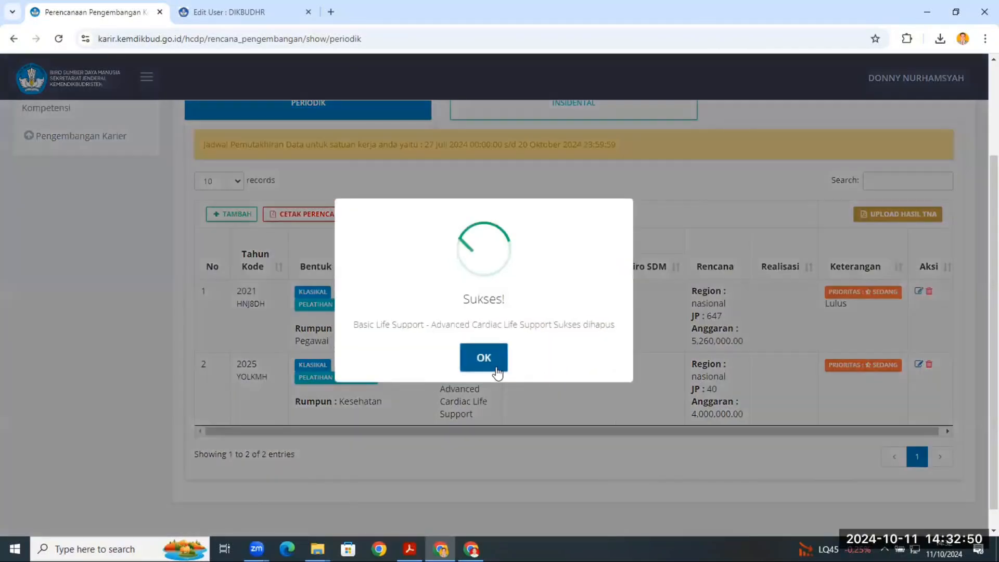
{"action": "left_click", "coordinate": [489, 359]}
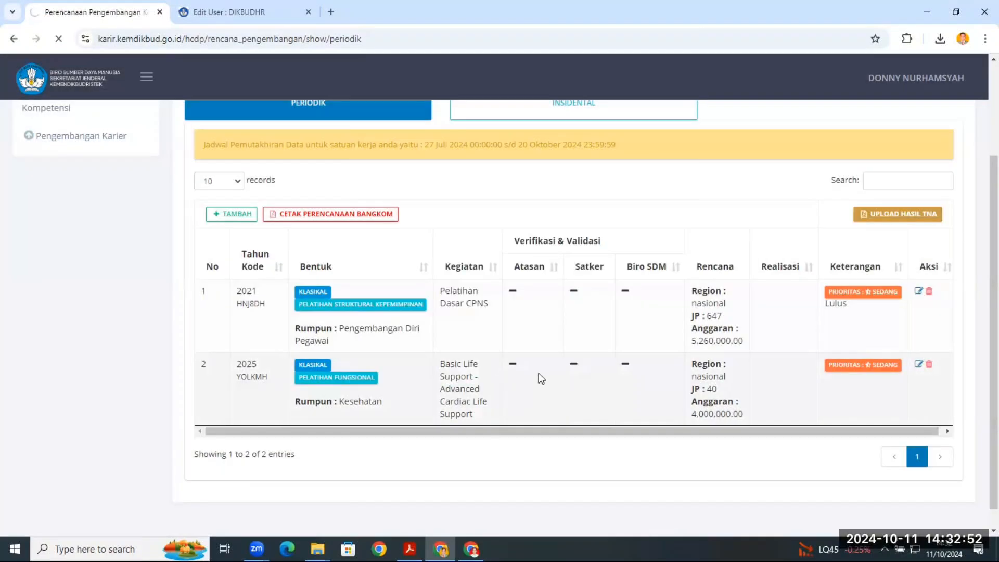